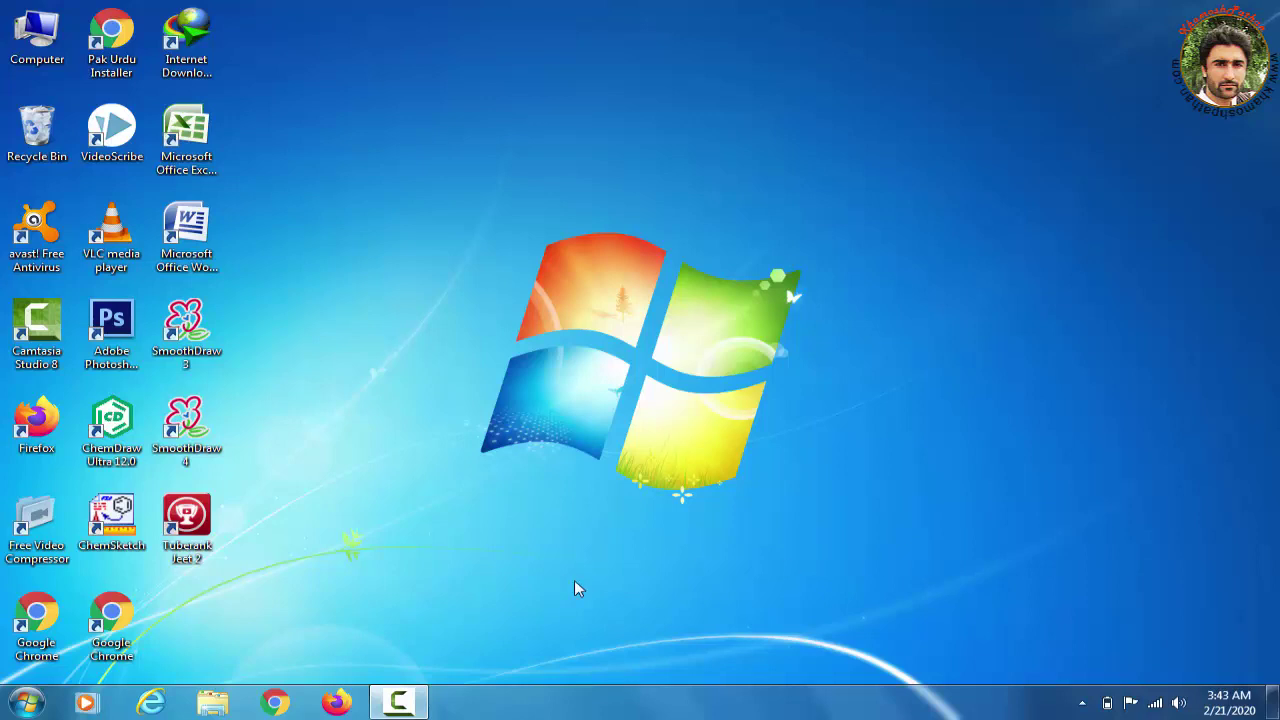
Switch to Google Chrome and search the web for "online google sheets".
left_click(280, 703)
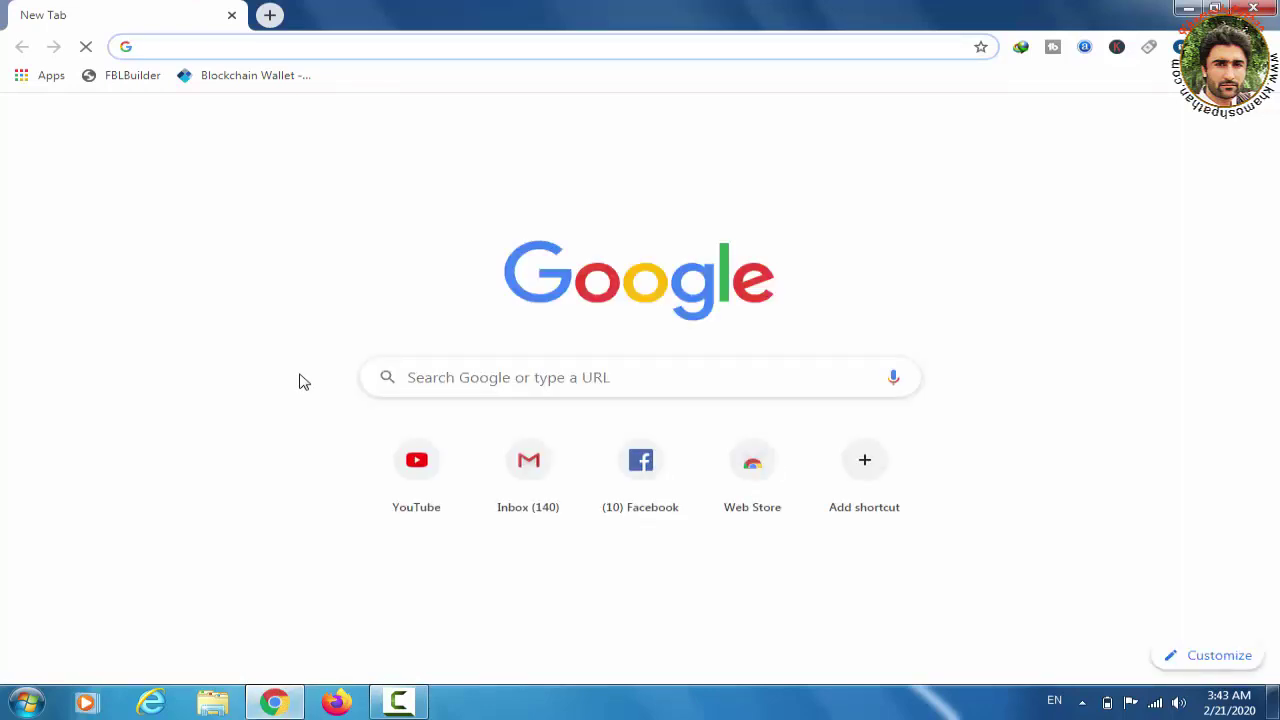
type("on")
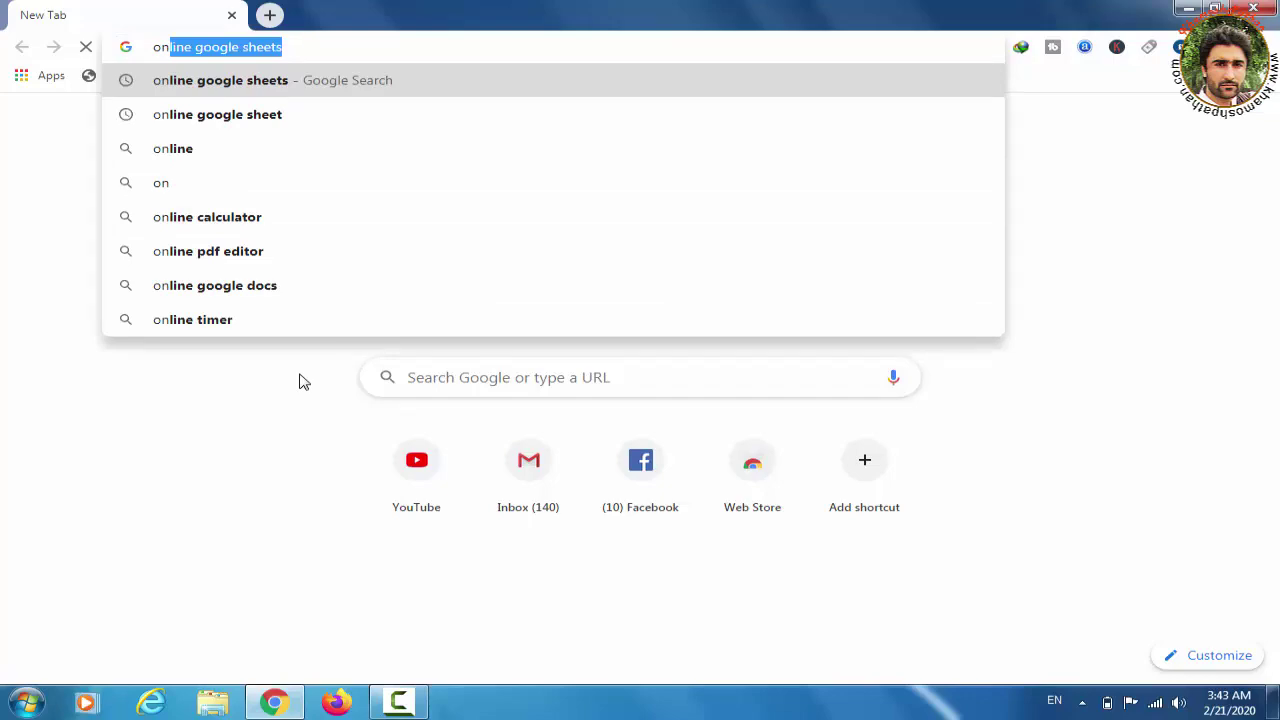
type("lin")
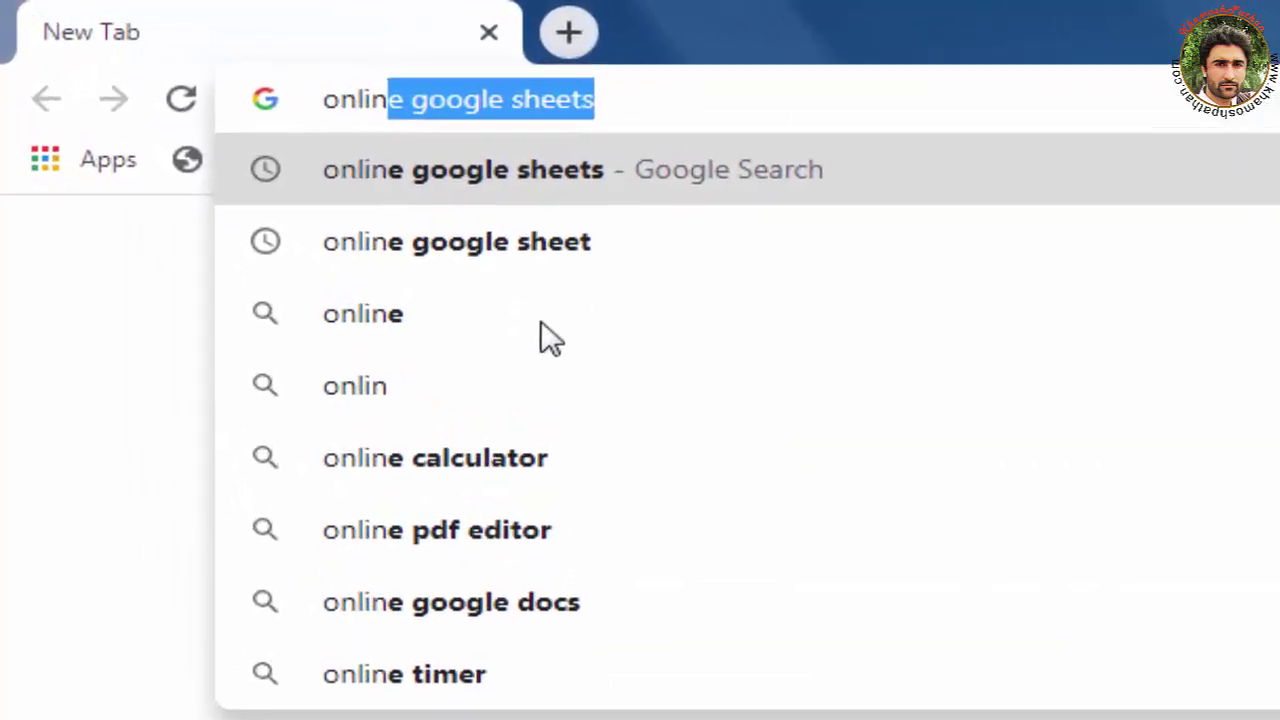
type("e g")
key("BackSpace")
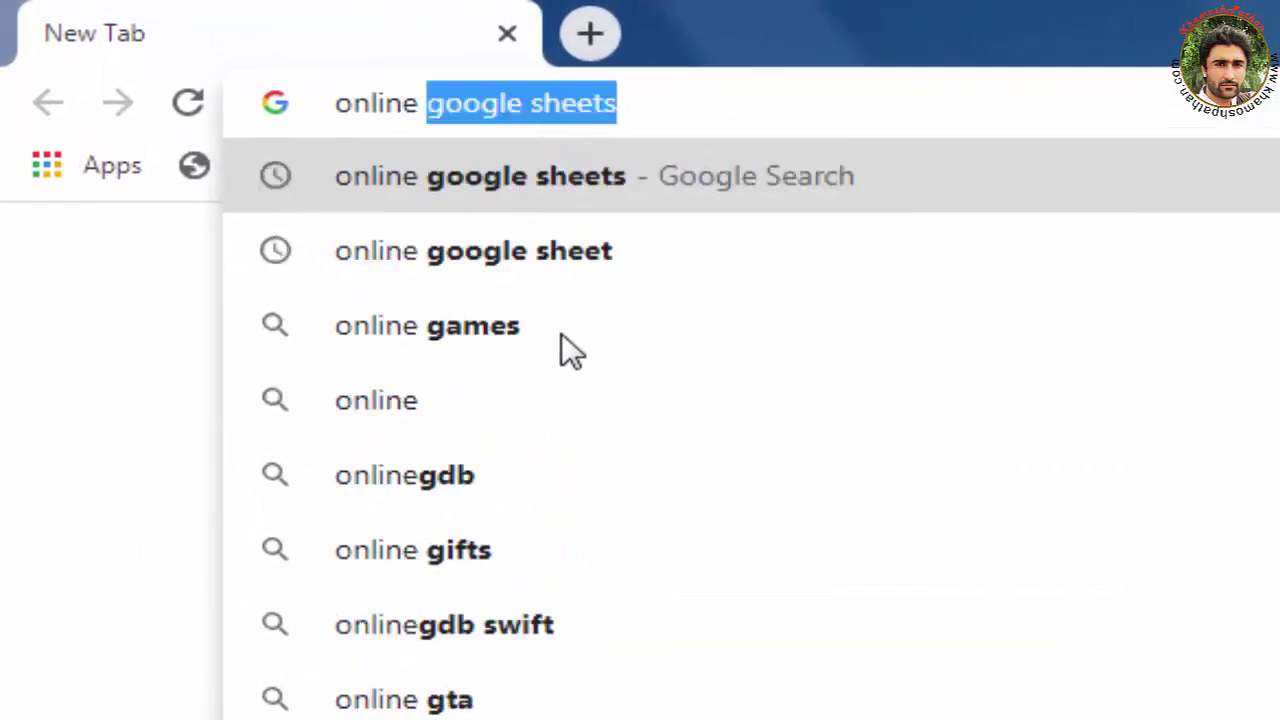
type("g")
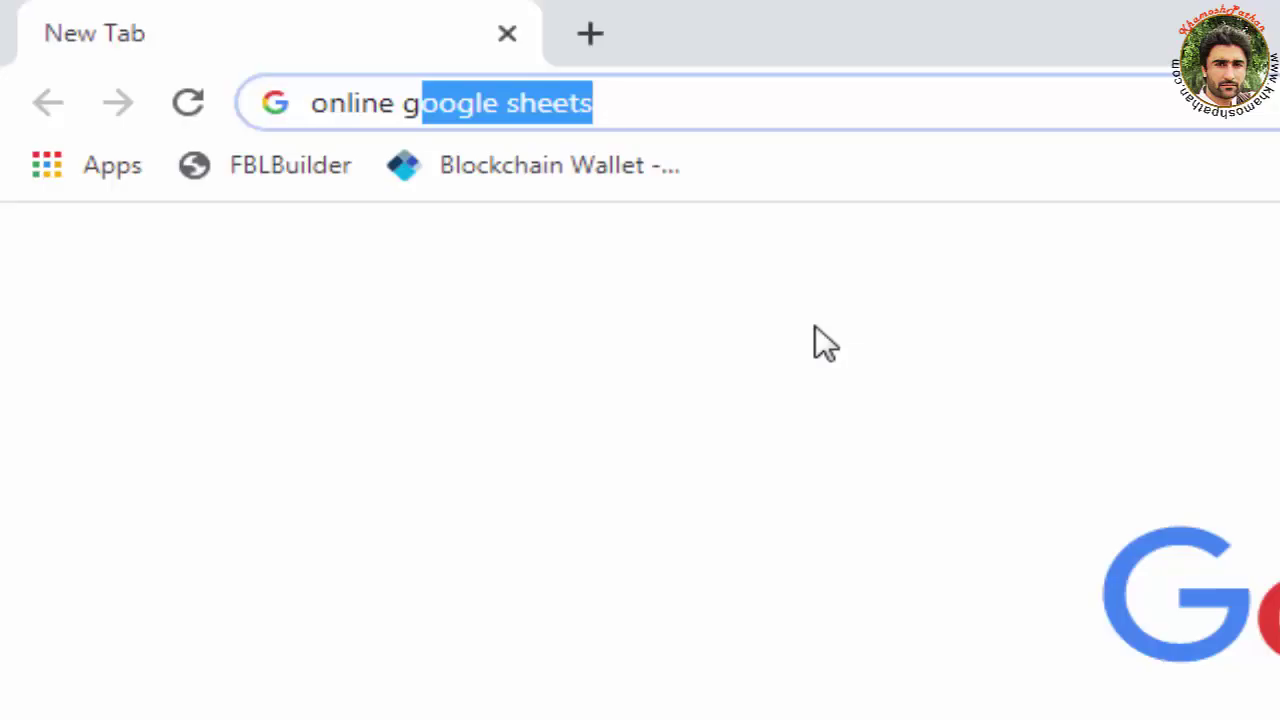
key("Return")
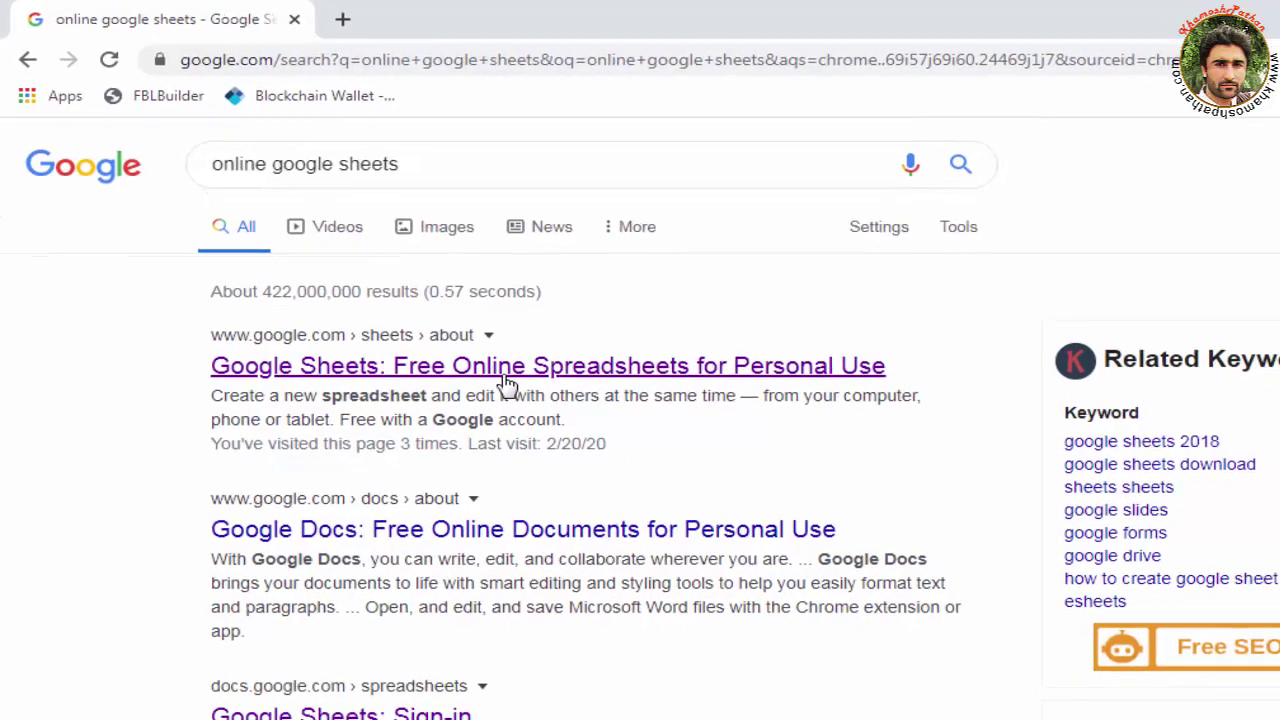
Go to Google Sheets for personal use from the search results and create a blank spreadsheet.
left_click(502, 372)
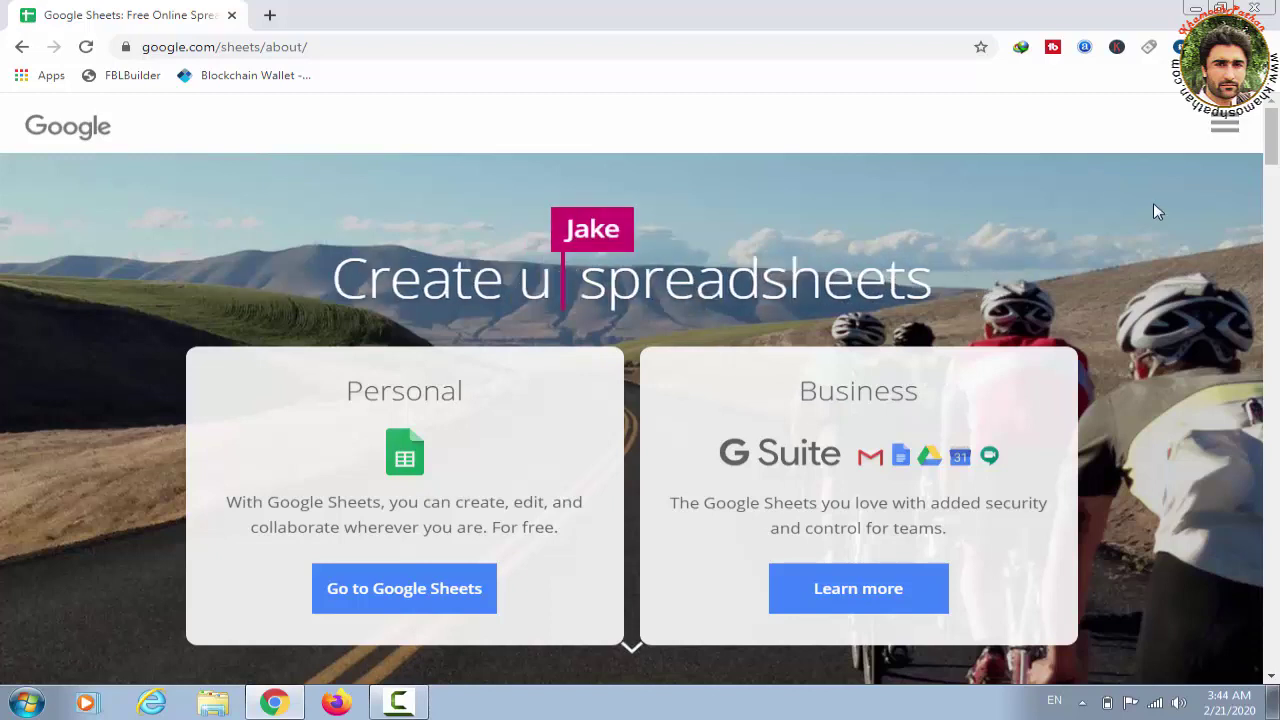
left_click(410, 600)
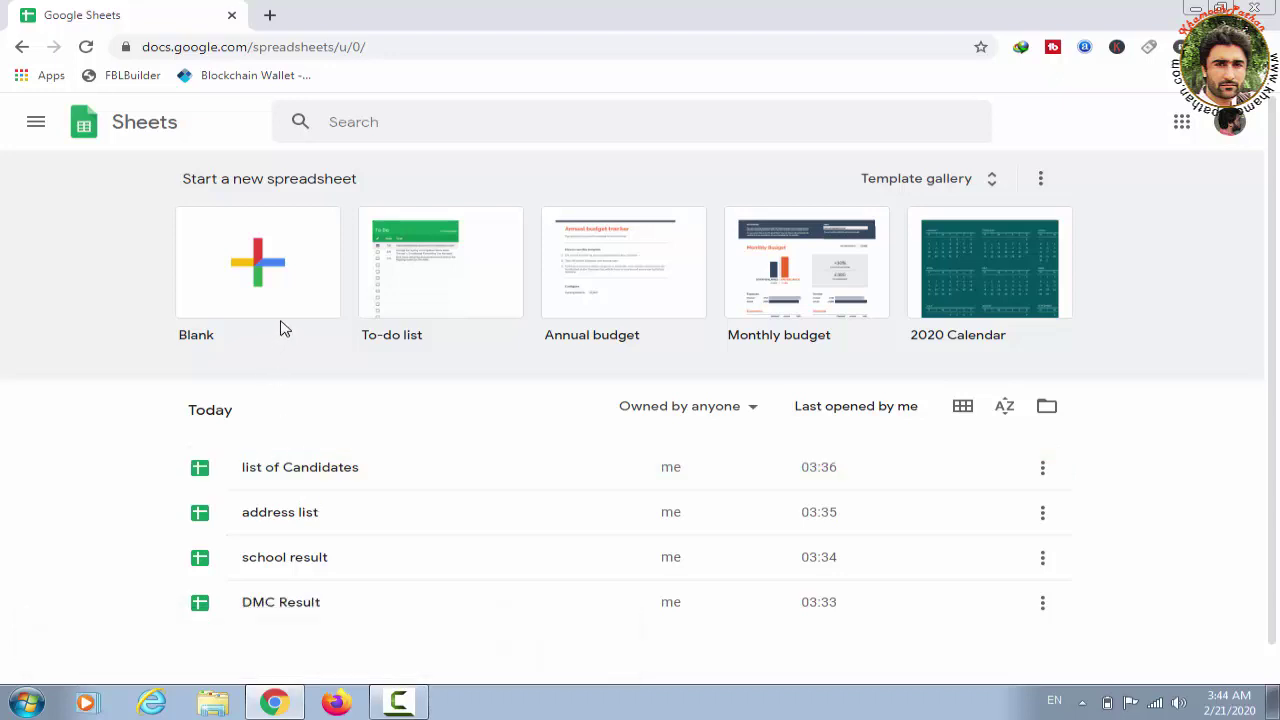
left_click(283, 270)
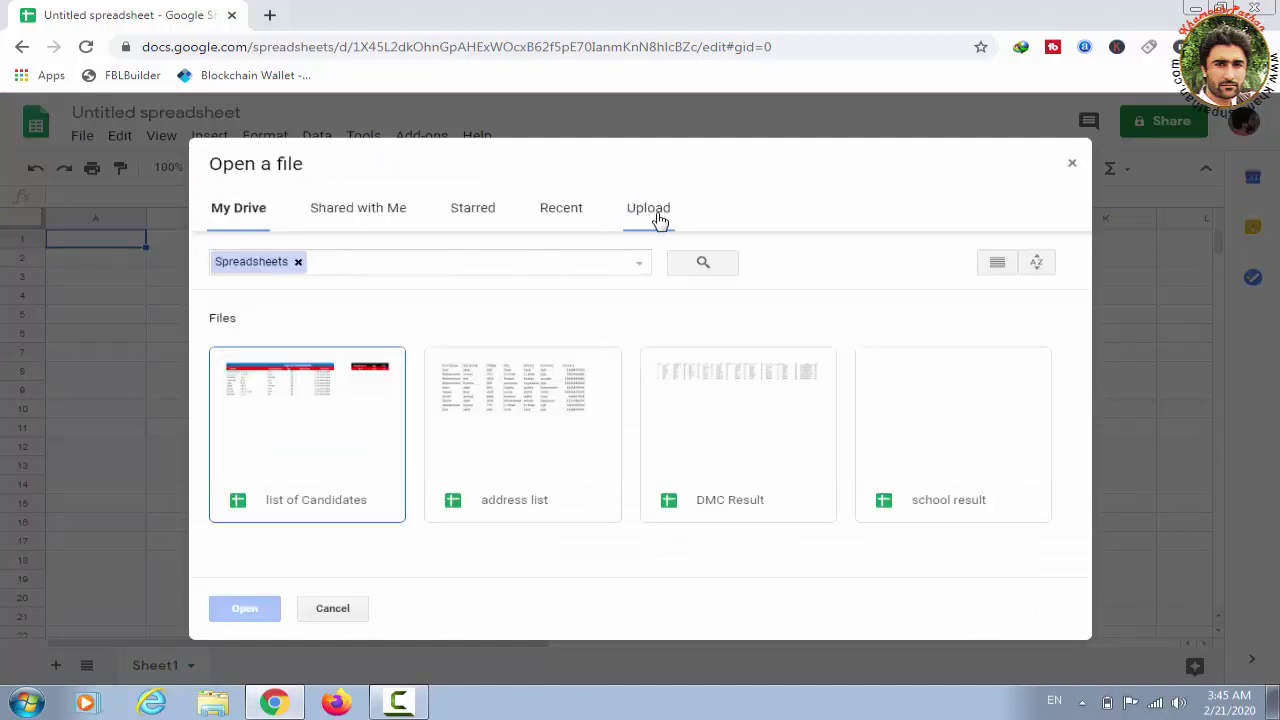
Upload the "address list" Excel file from the computer's Documents library and open it as a spreadsheet.
left_click(1071, 164)
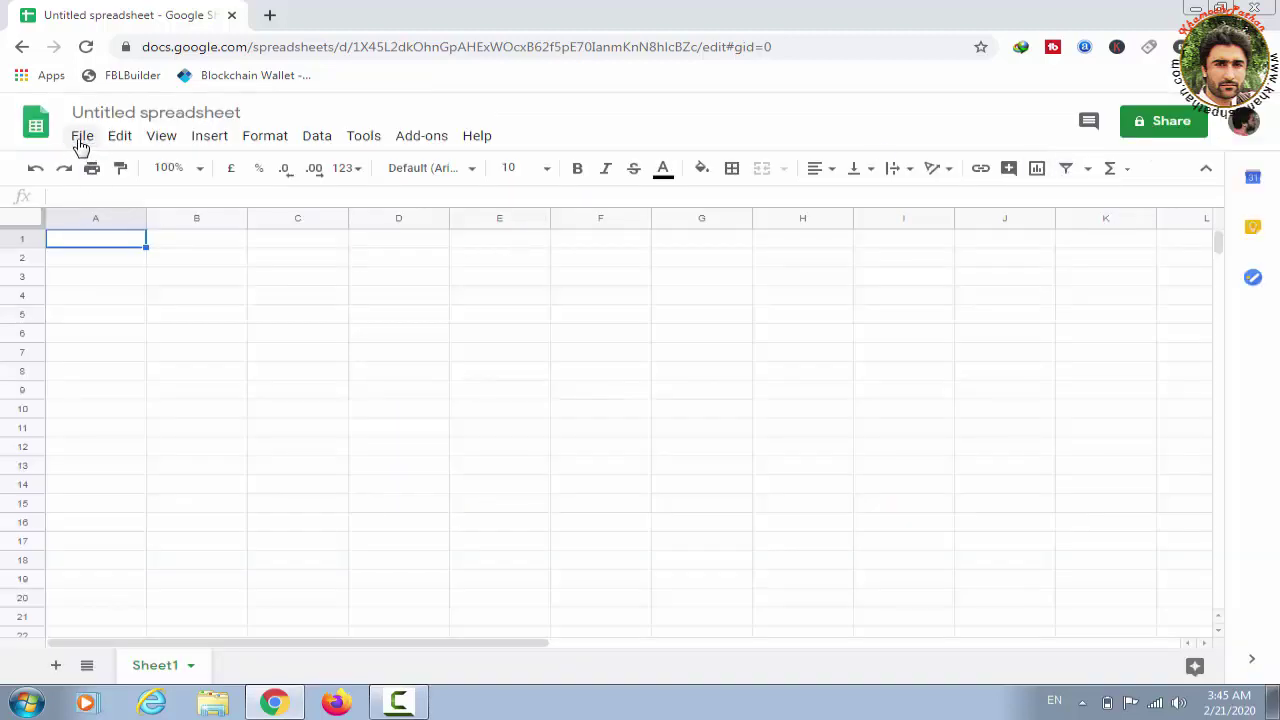
left_click(83, 140)
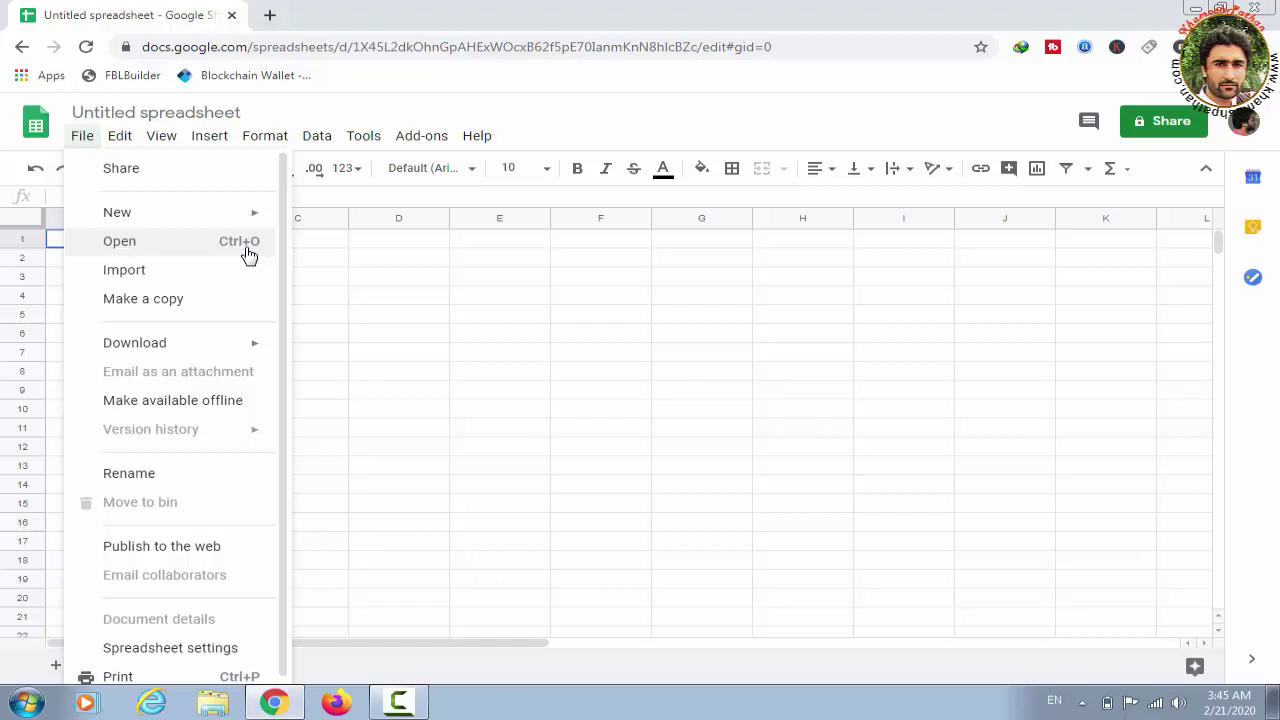
left_click(205, 246)
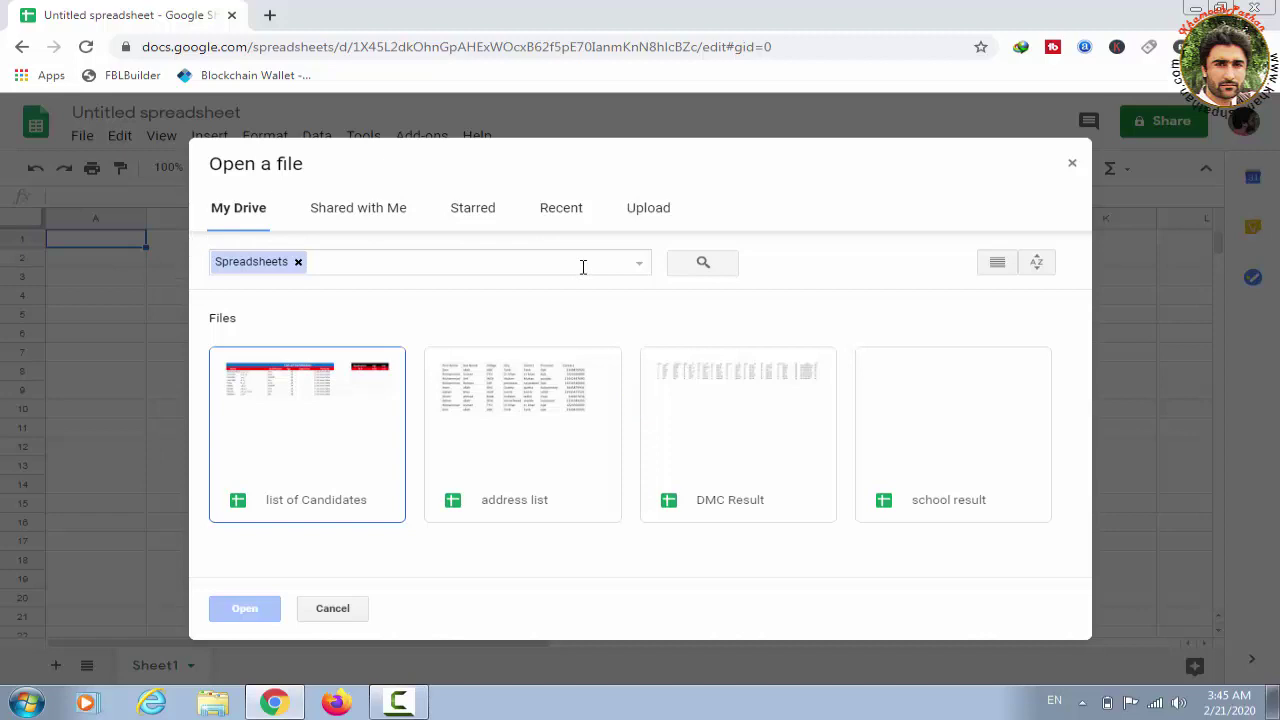
left_click(651, 209)
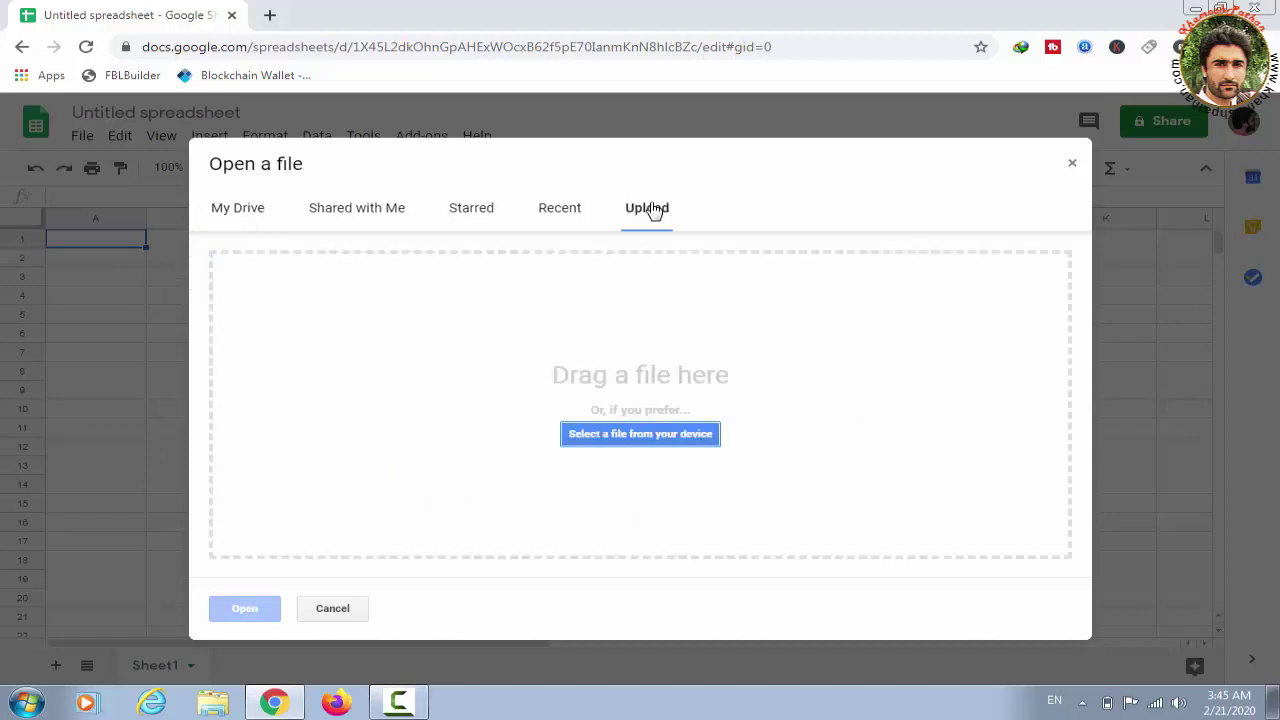
left_click(676, 445)
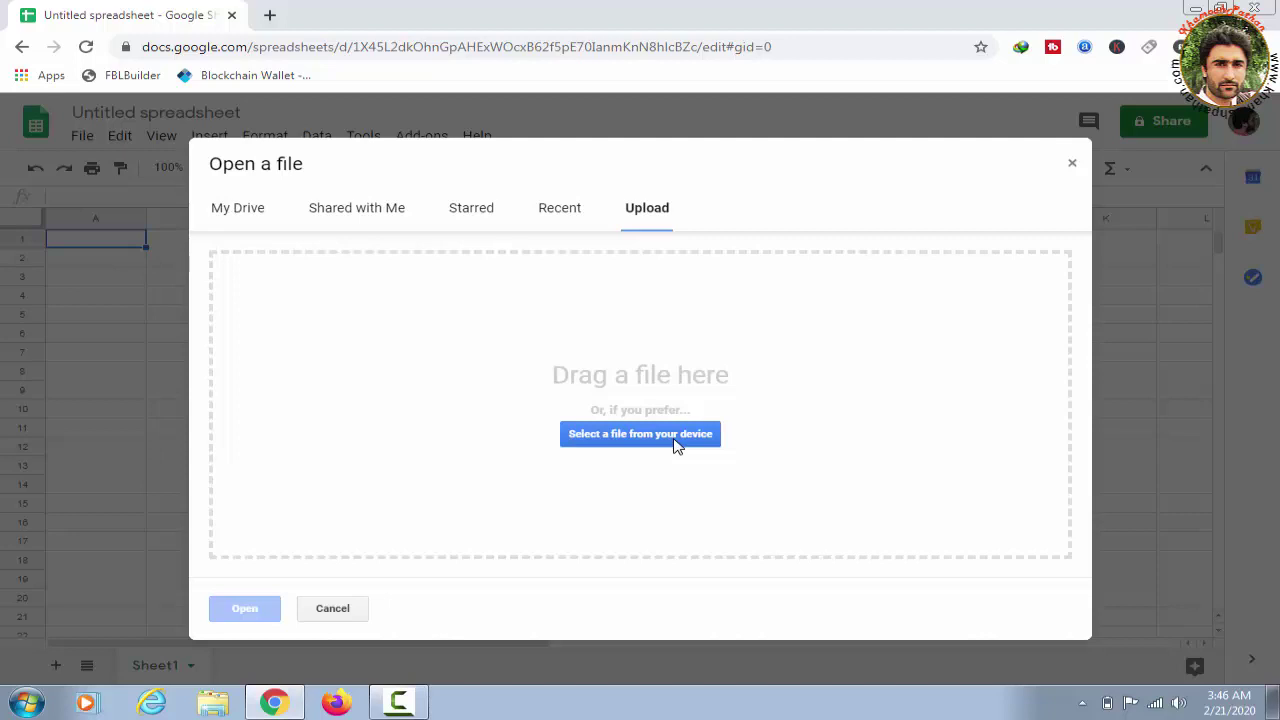
left_click(676, 445)
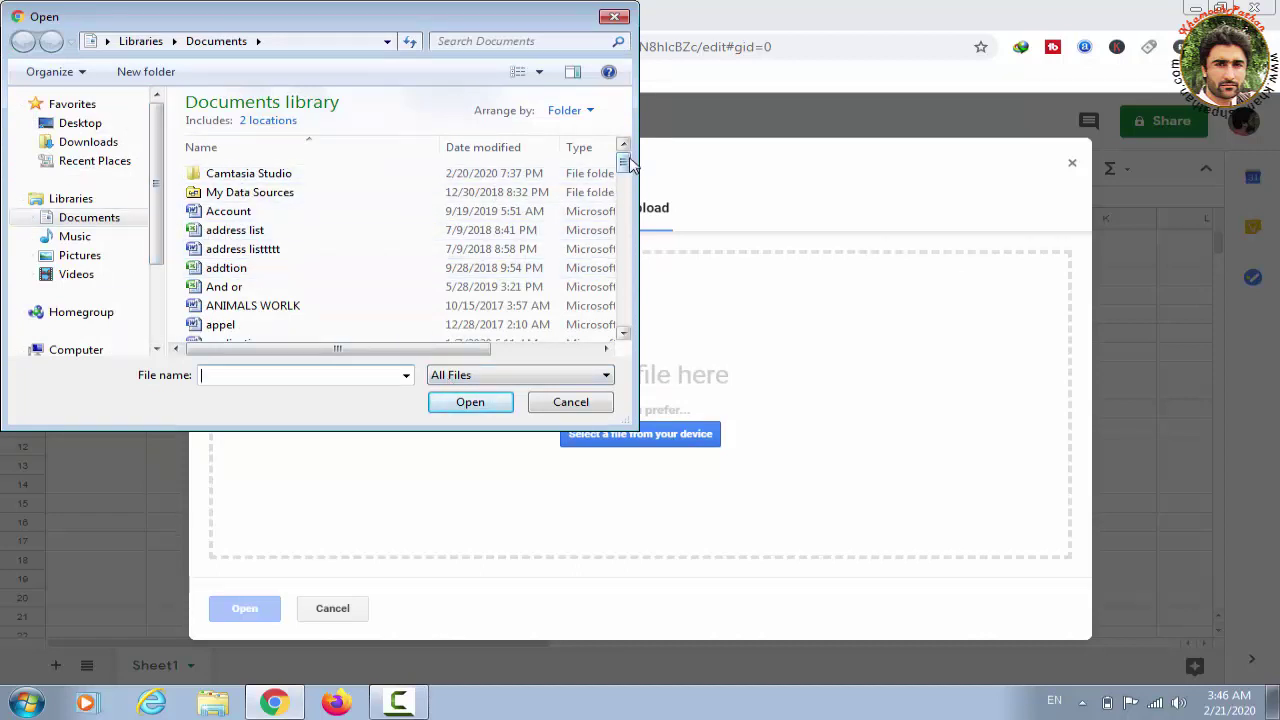
scroll(628, 162, "down", 12)
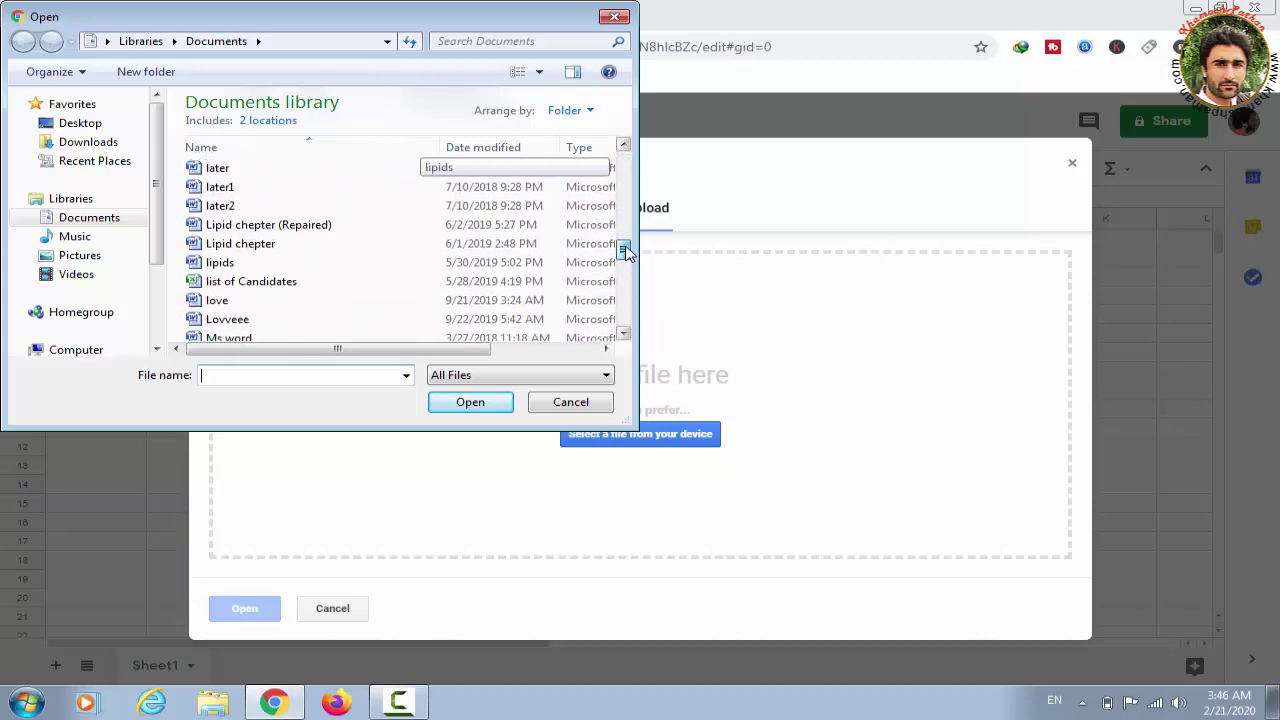
scroll(622, 183, "up", 12)
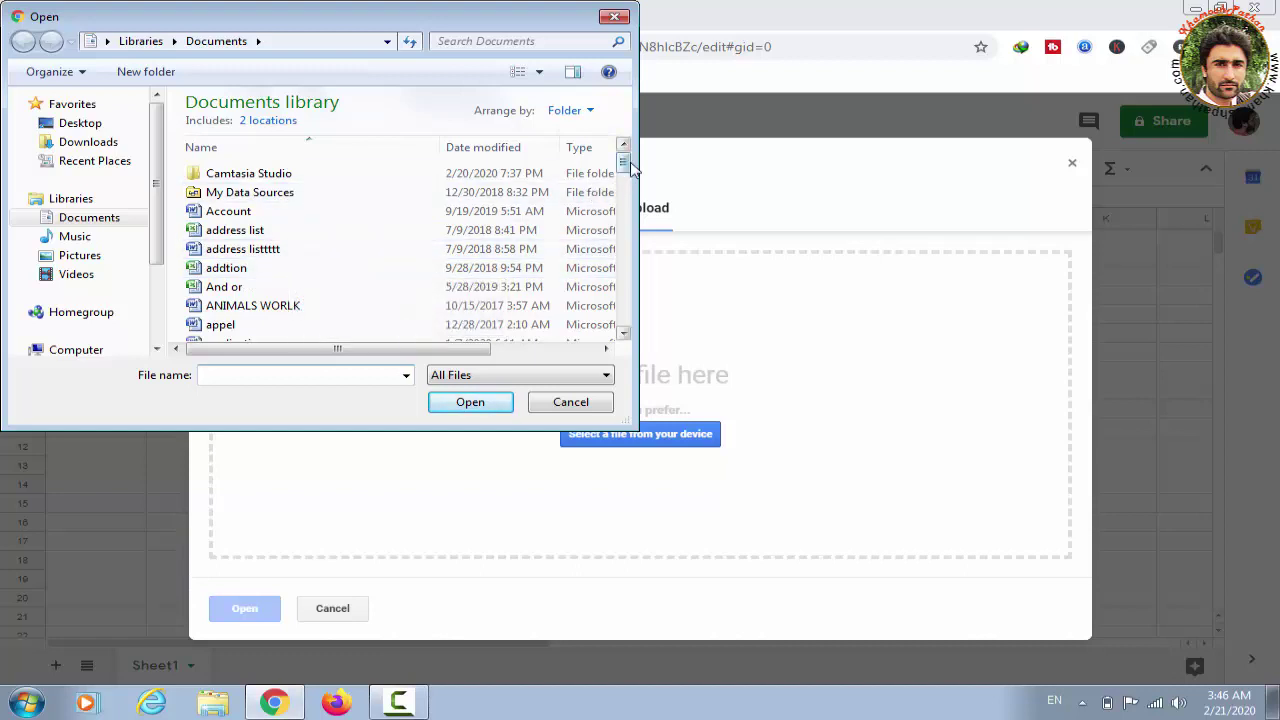
left_click_drag(629, 165, 628, 165)
left_click(283, 237)
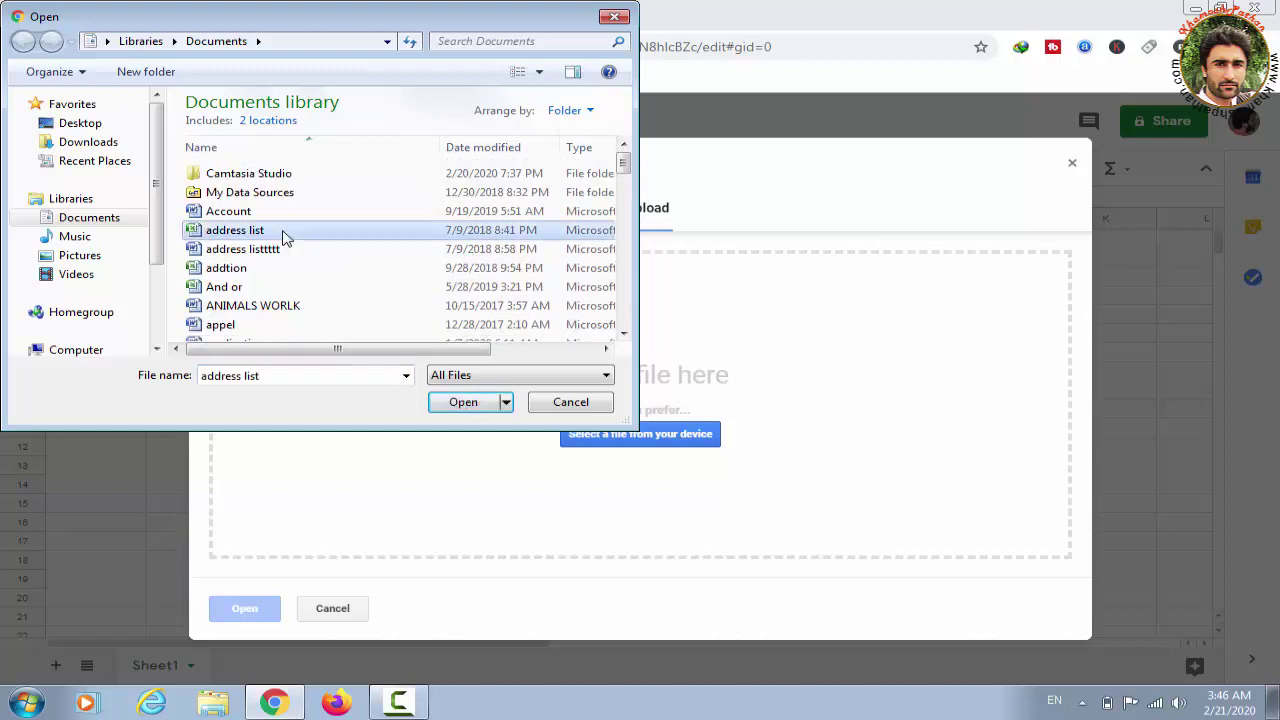
left_click(472, 408)
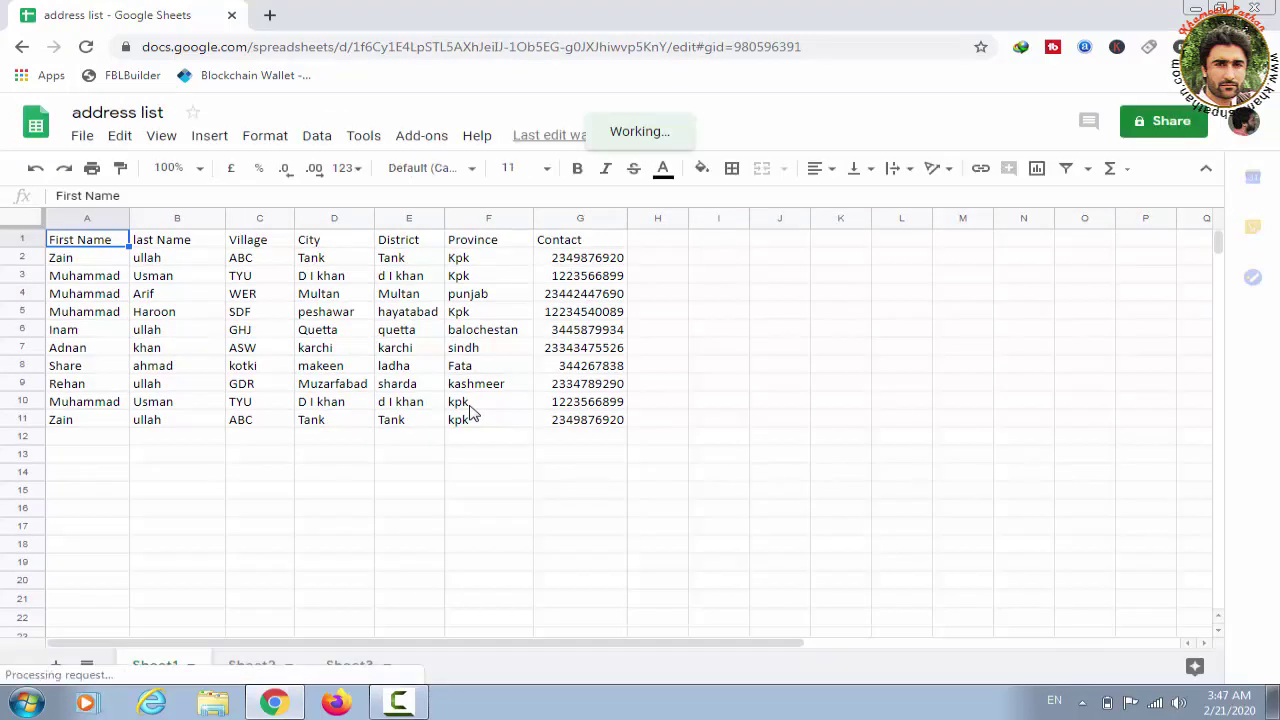
Return to the untitled spreadsheet and open the "list of Candidates" file from My Drive.
left_click(22, 50)
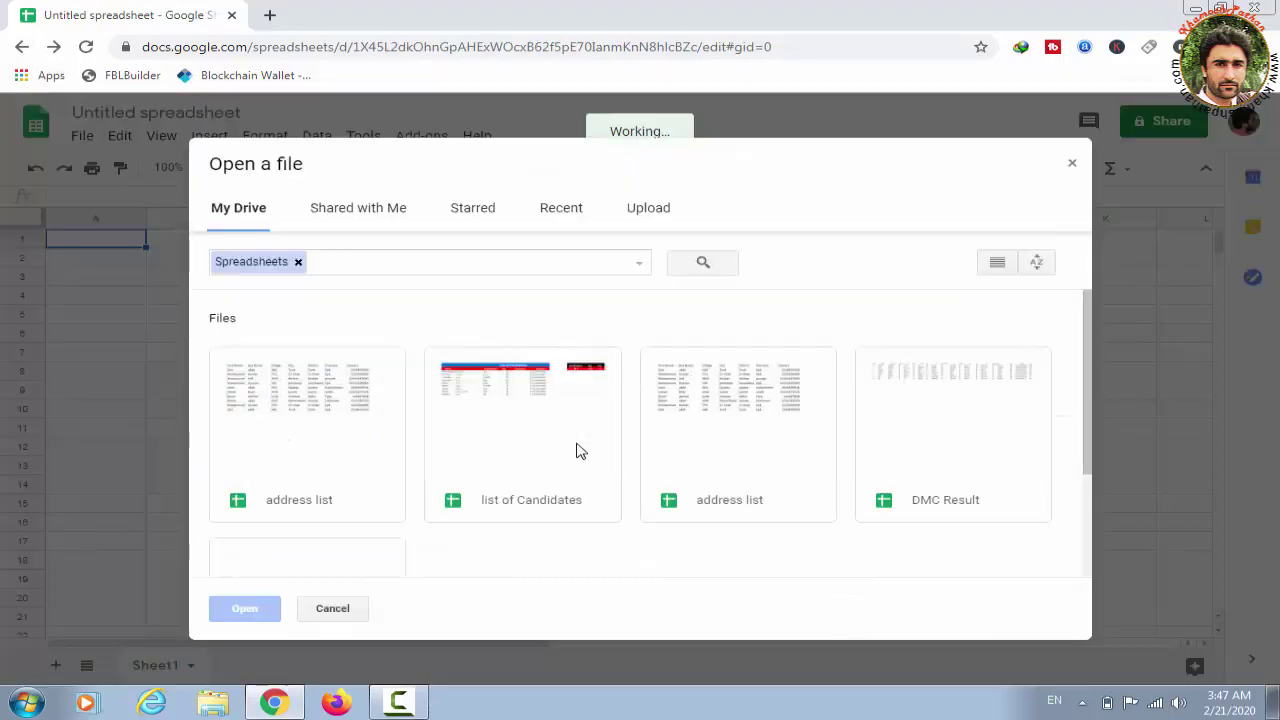
left_click(537, 424)
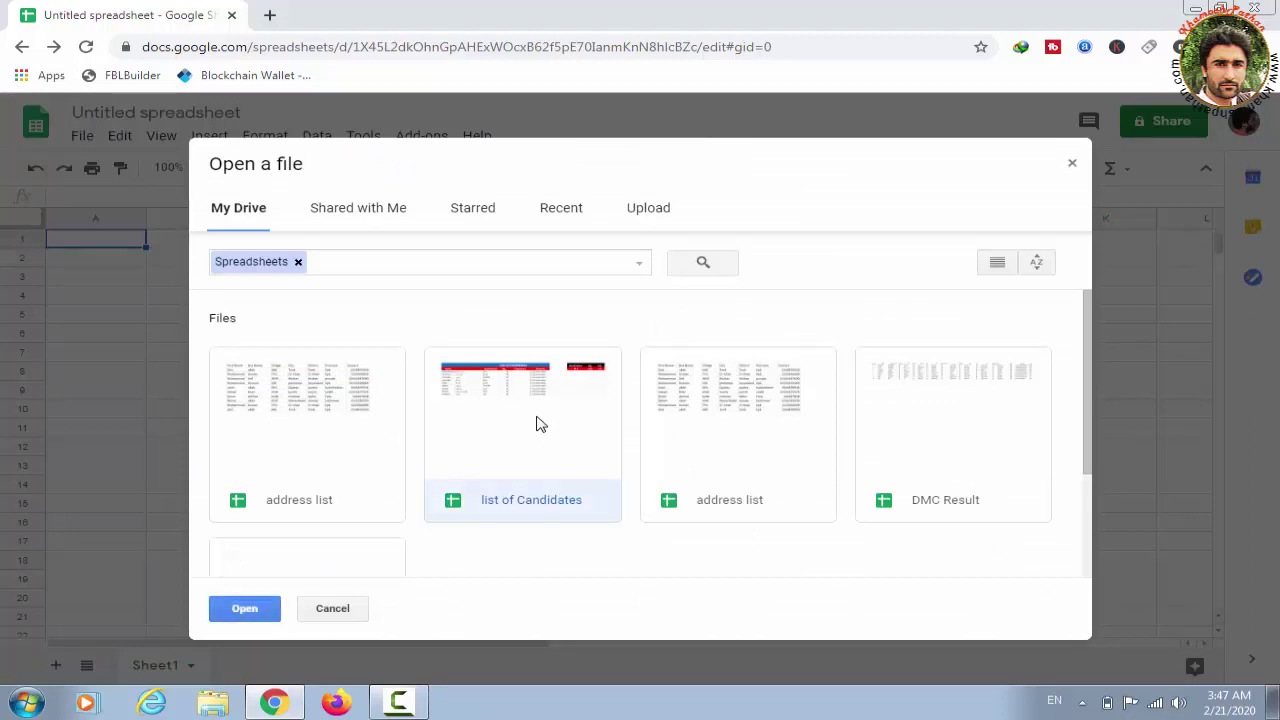
left_click(245, 609)
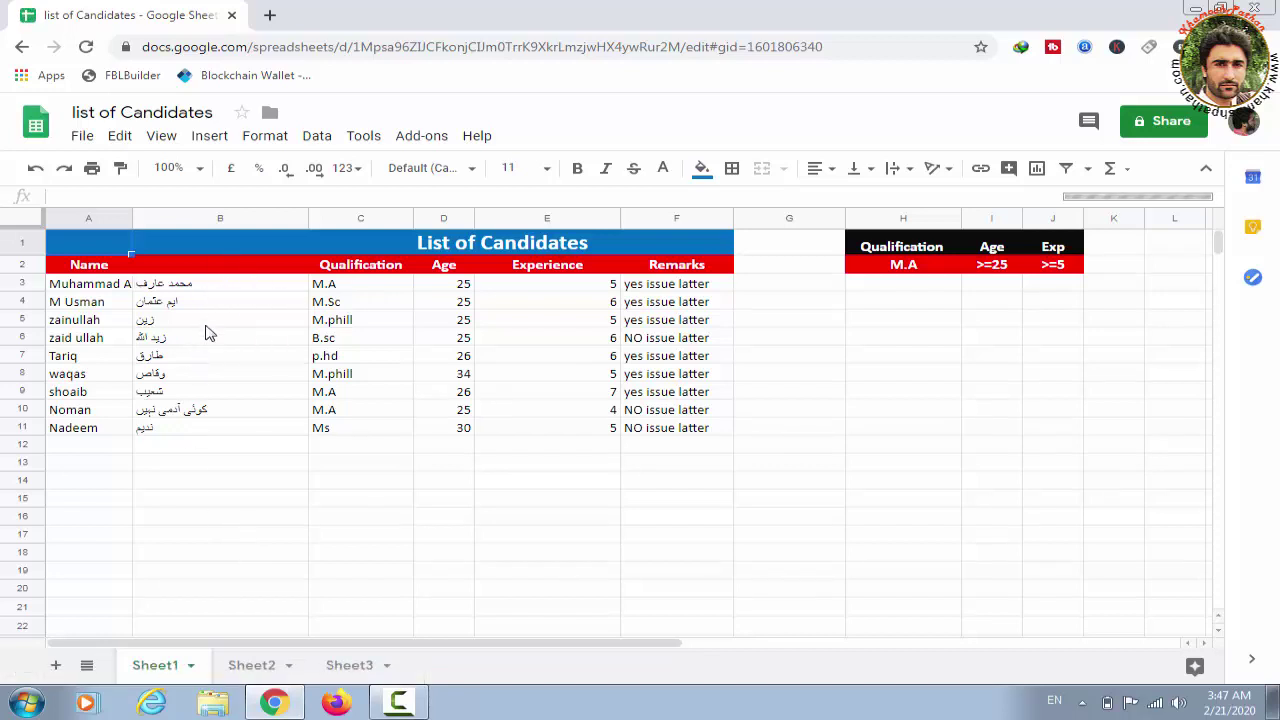
Delete column B, which holds the Urdu translations of the candidate names.
left_click(246, 289)
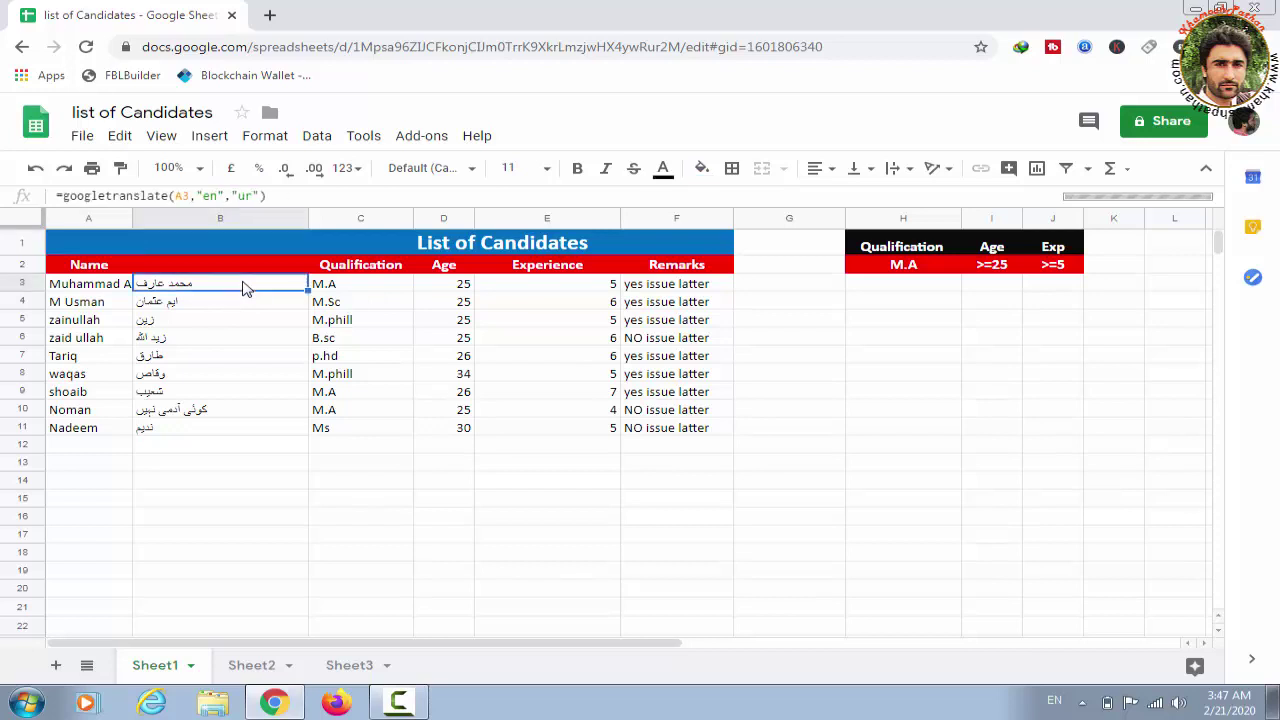
key("Delete")
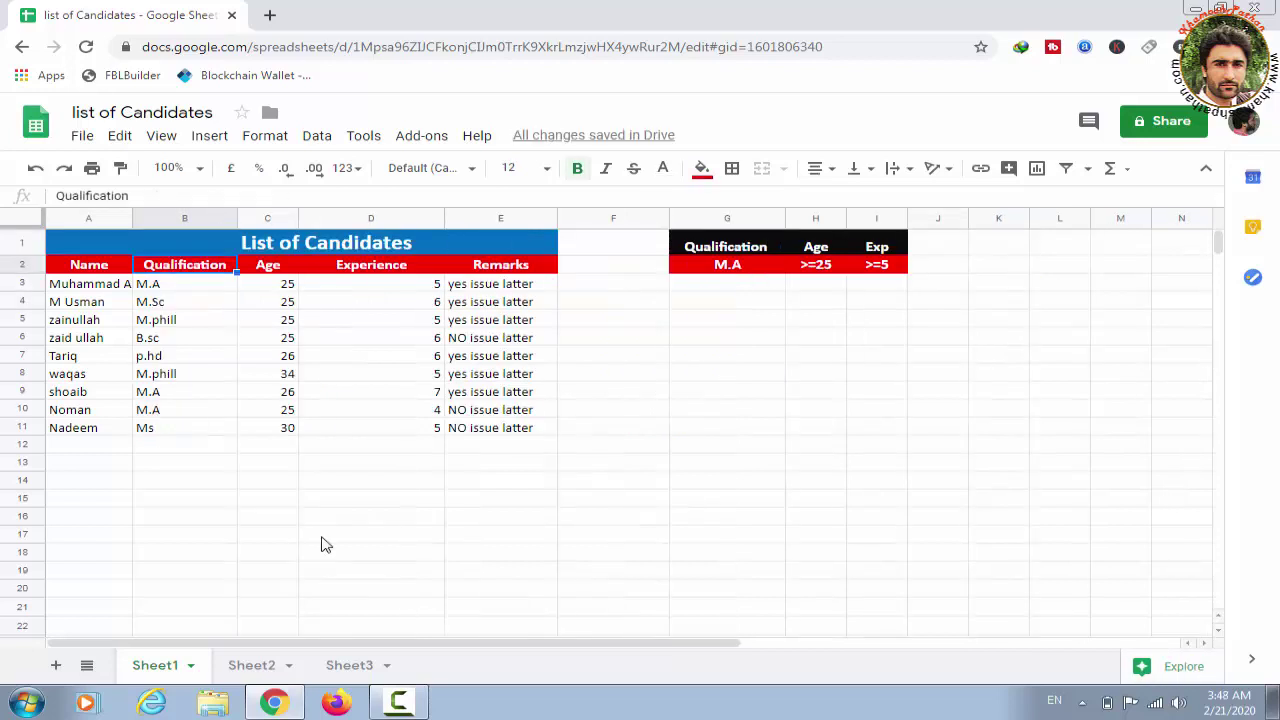
left_click(320, 540)
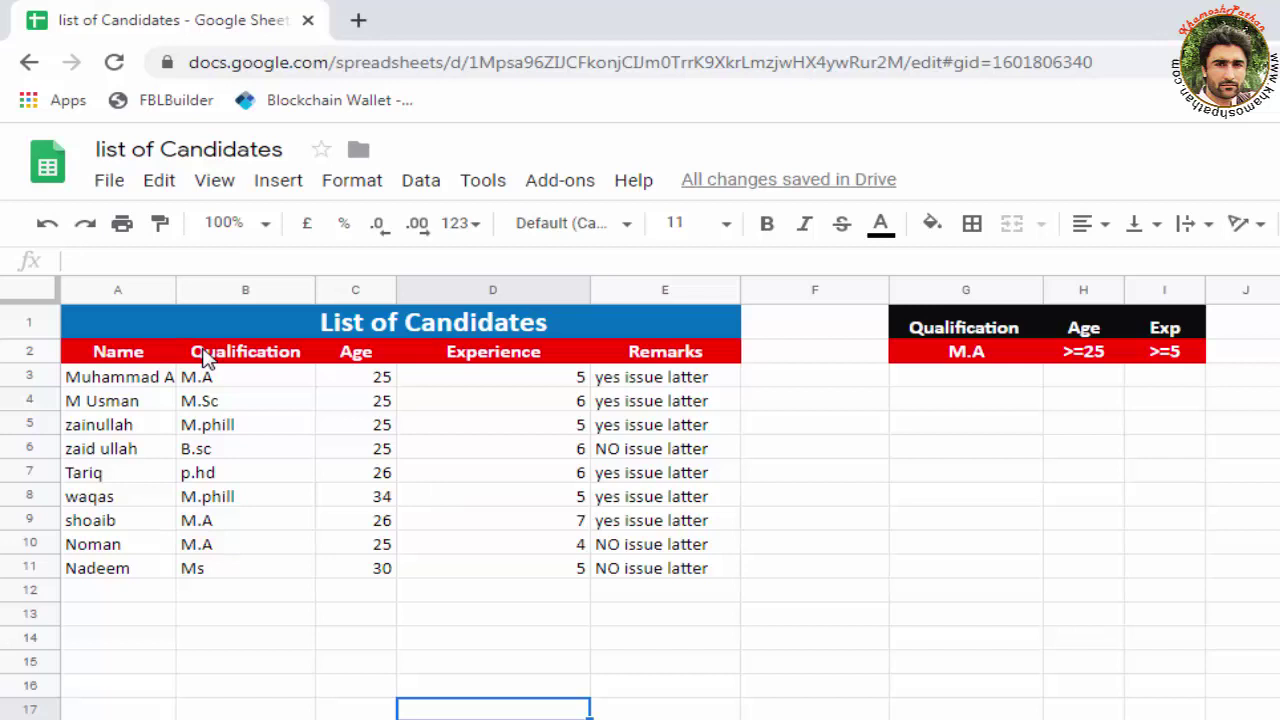
Insert an empty column between the Name and Qualification columns.
right_click(206, 360)
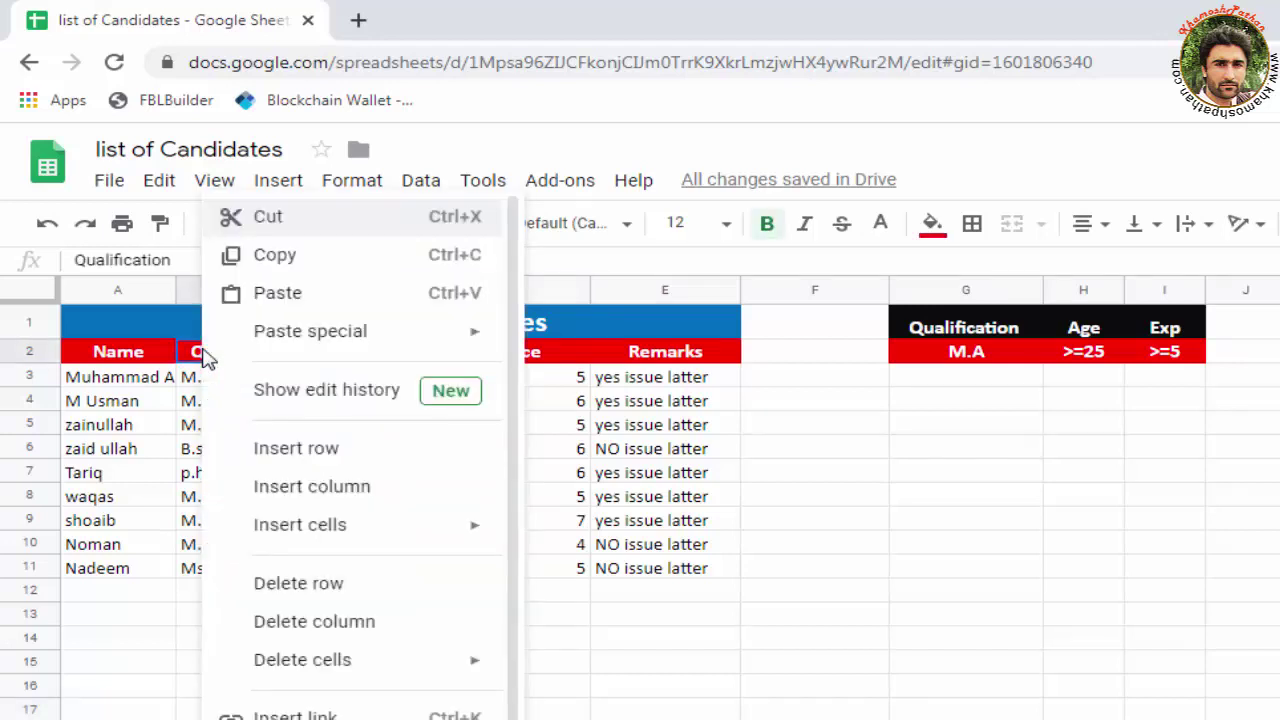
left_click(880, 645)
left_click(228, 362)
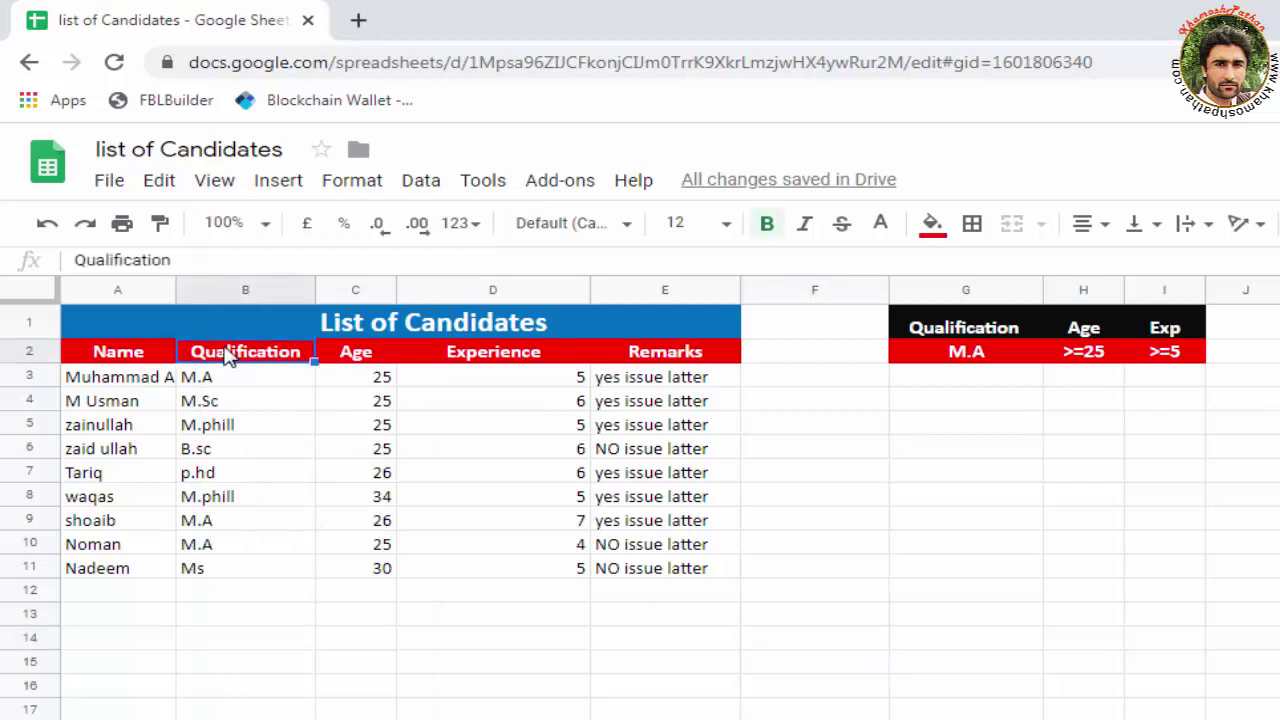
right_click(228, 360)
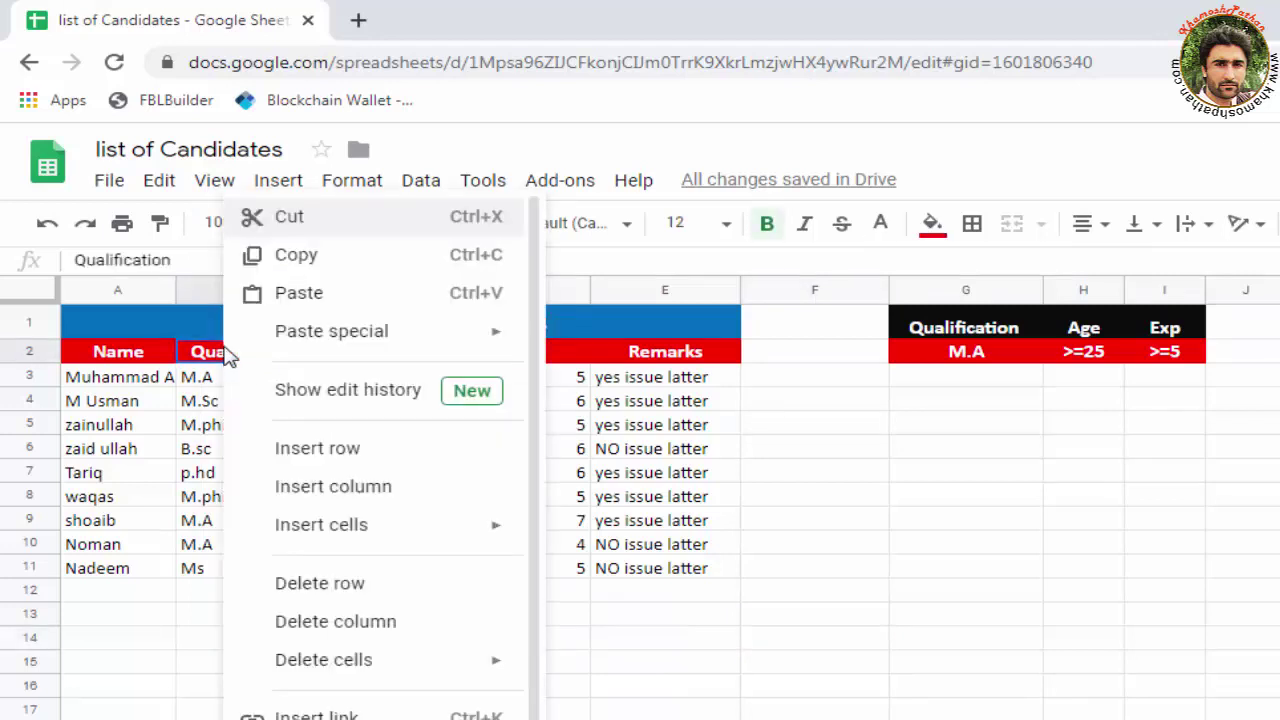
left_click(352, 488)
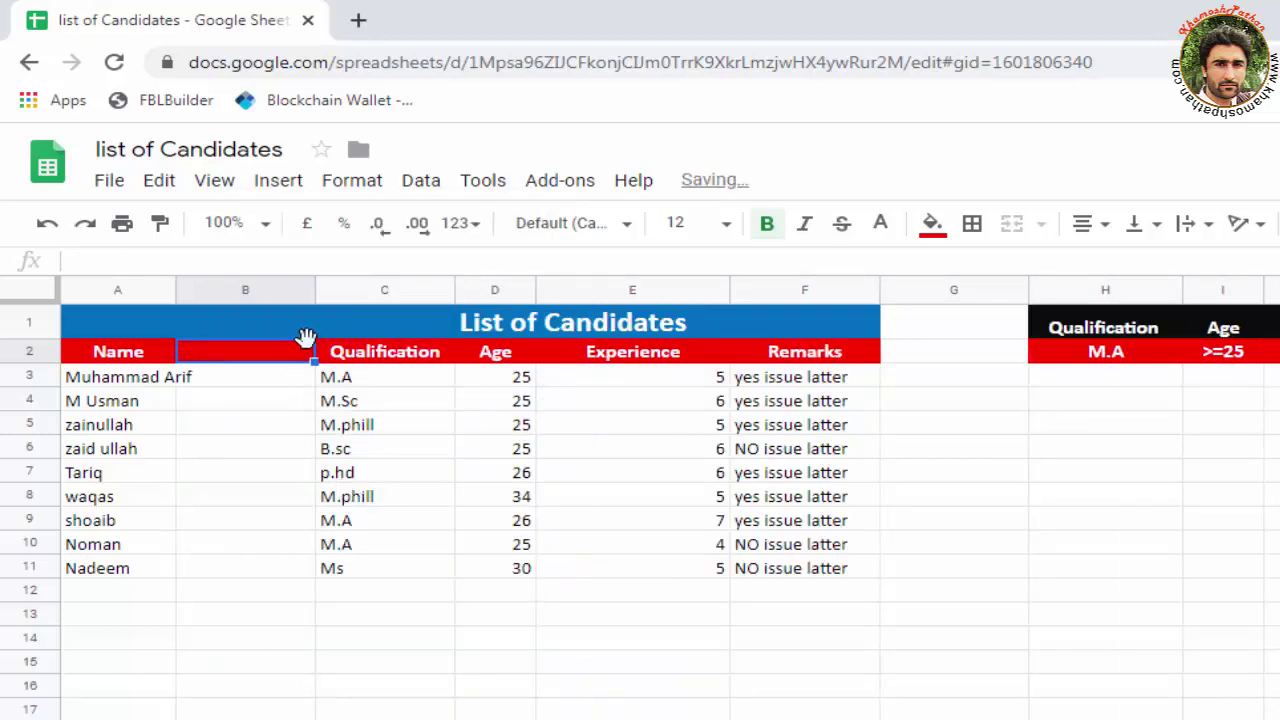
Widen the Name column to fit its longest entry, and widen the empty column B beside it.
left_click(176, 325)
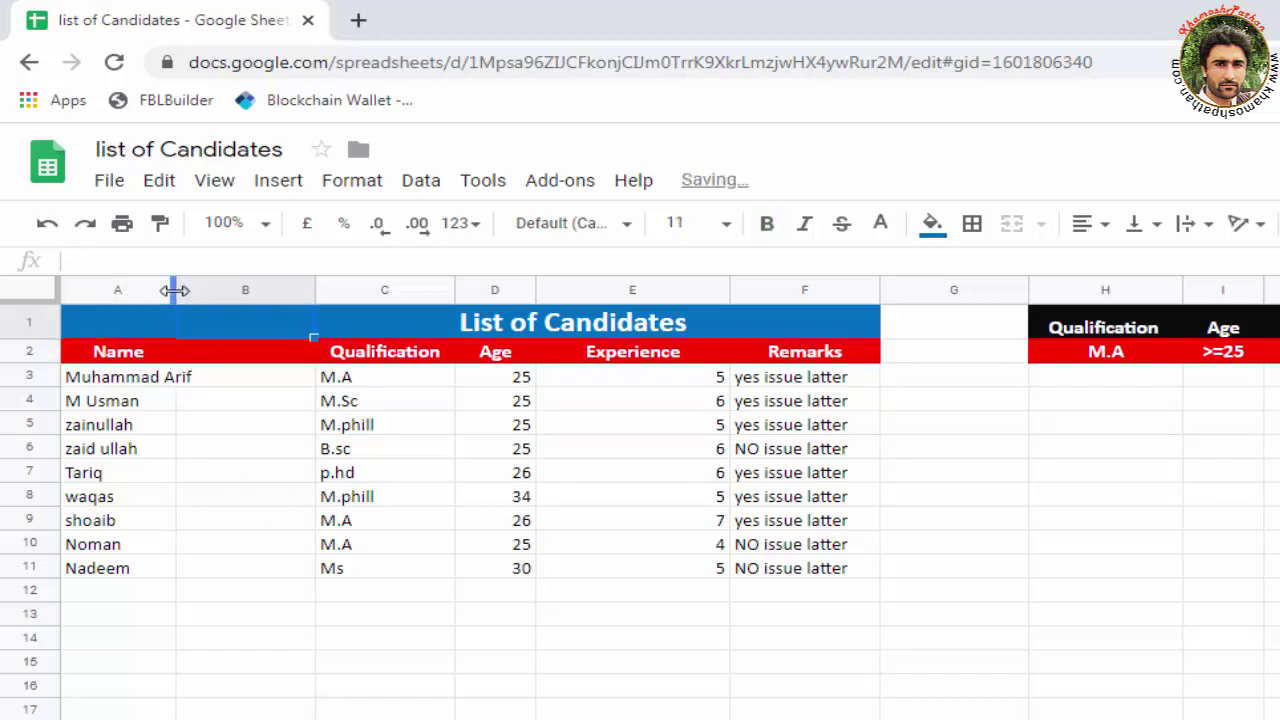
left_click_drag(174, 290, 239, 306)
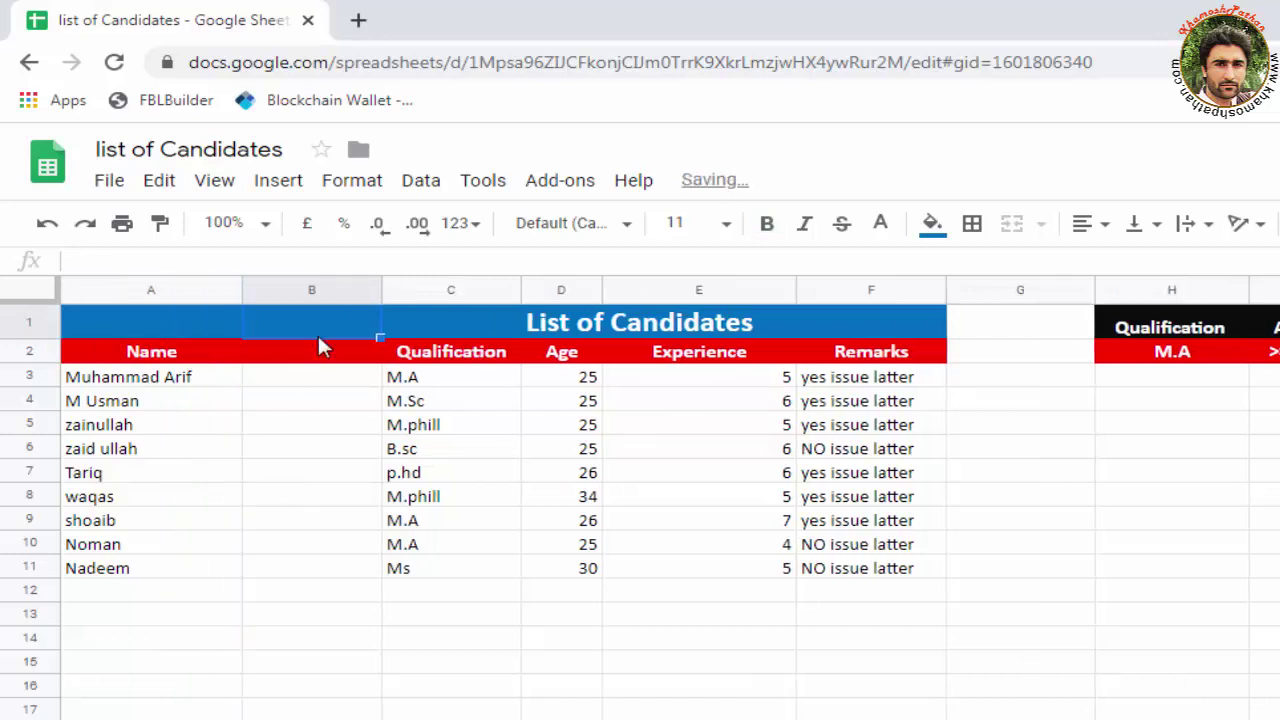
left_click_drag(380, 291, 462, 291)
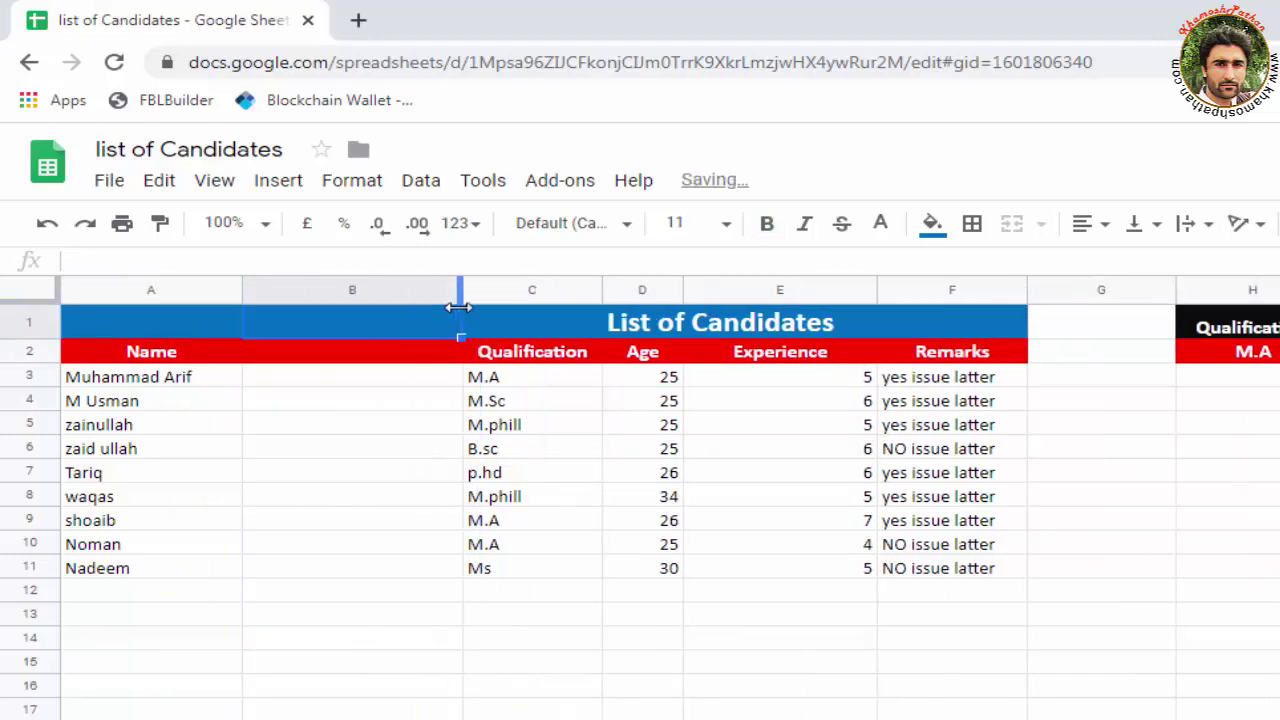
Enter the formula =googletranslate(a3,"en","ur") in cell B3 to translate the first candidate's name from English to Urdu.
left_click(314, 386)
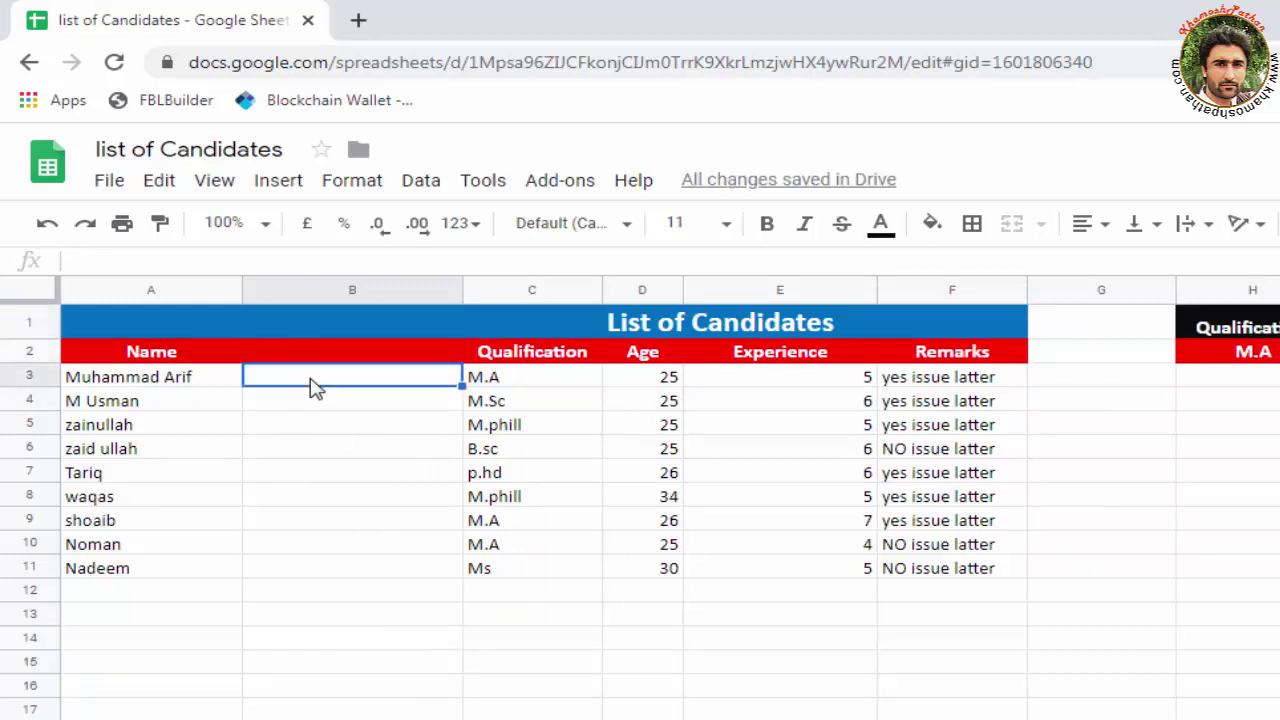
type("=")
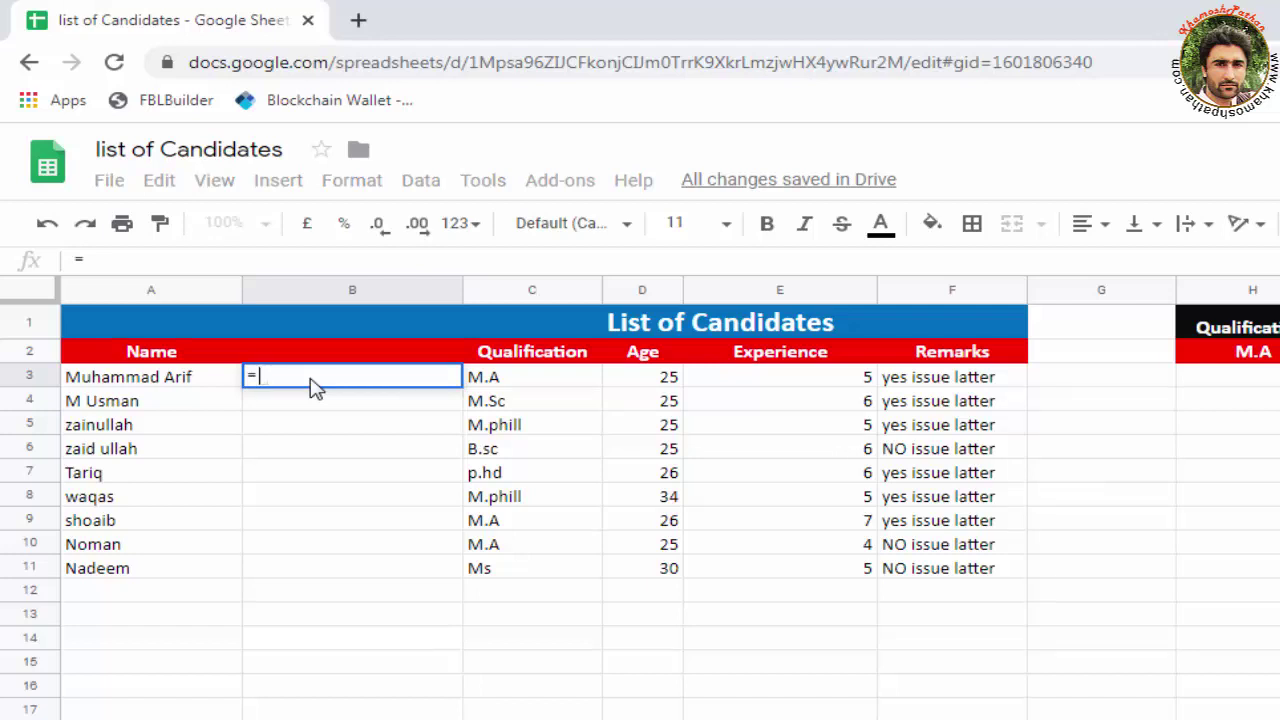
type("google")
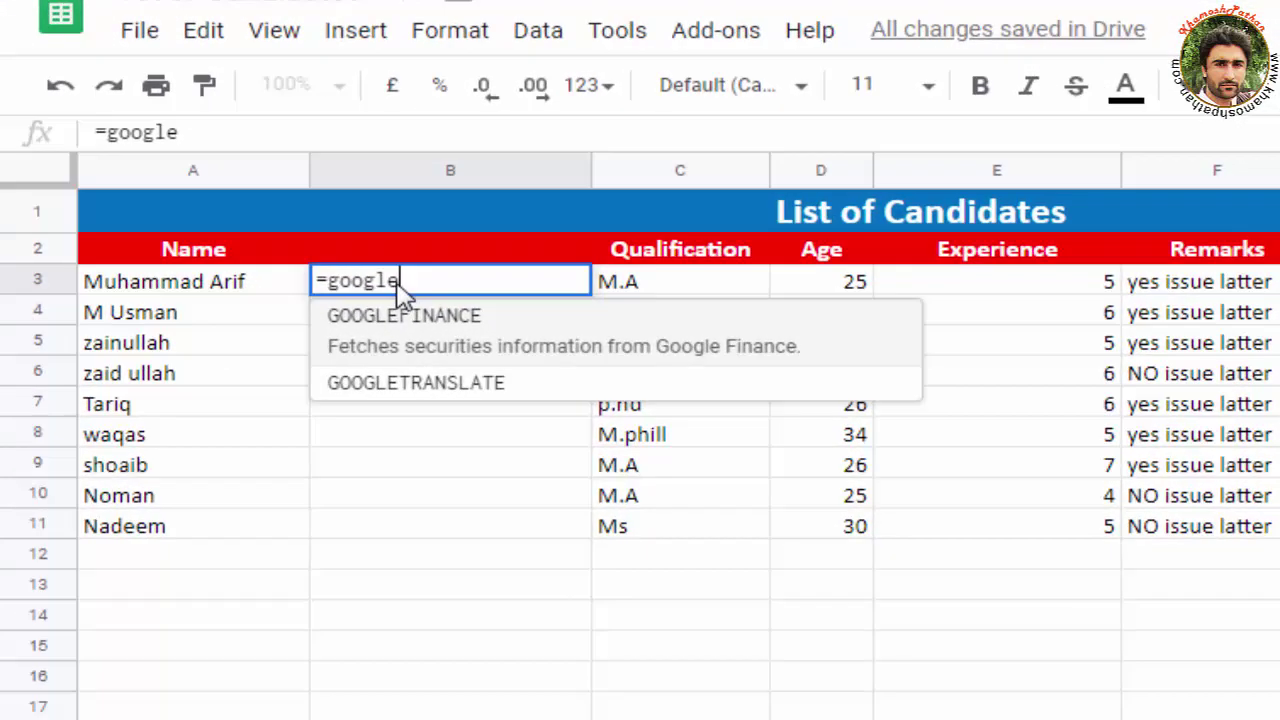
type("translate")
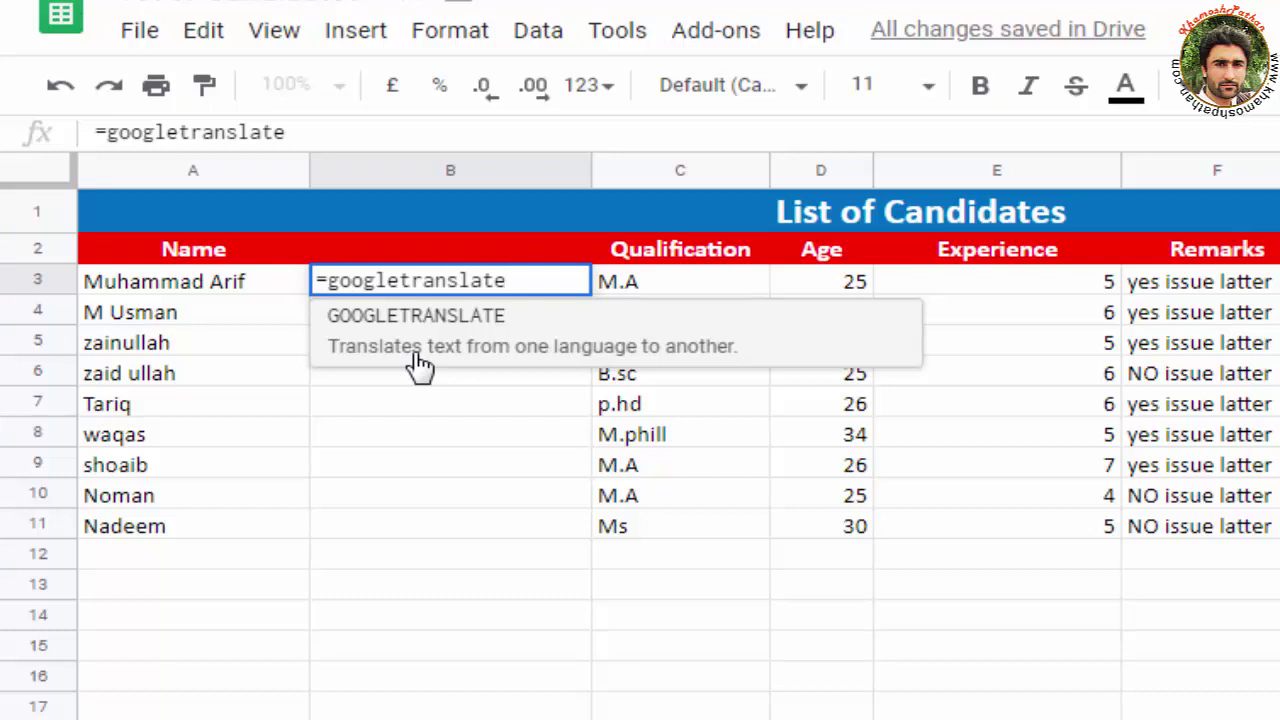
type("(")
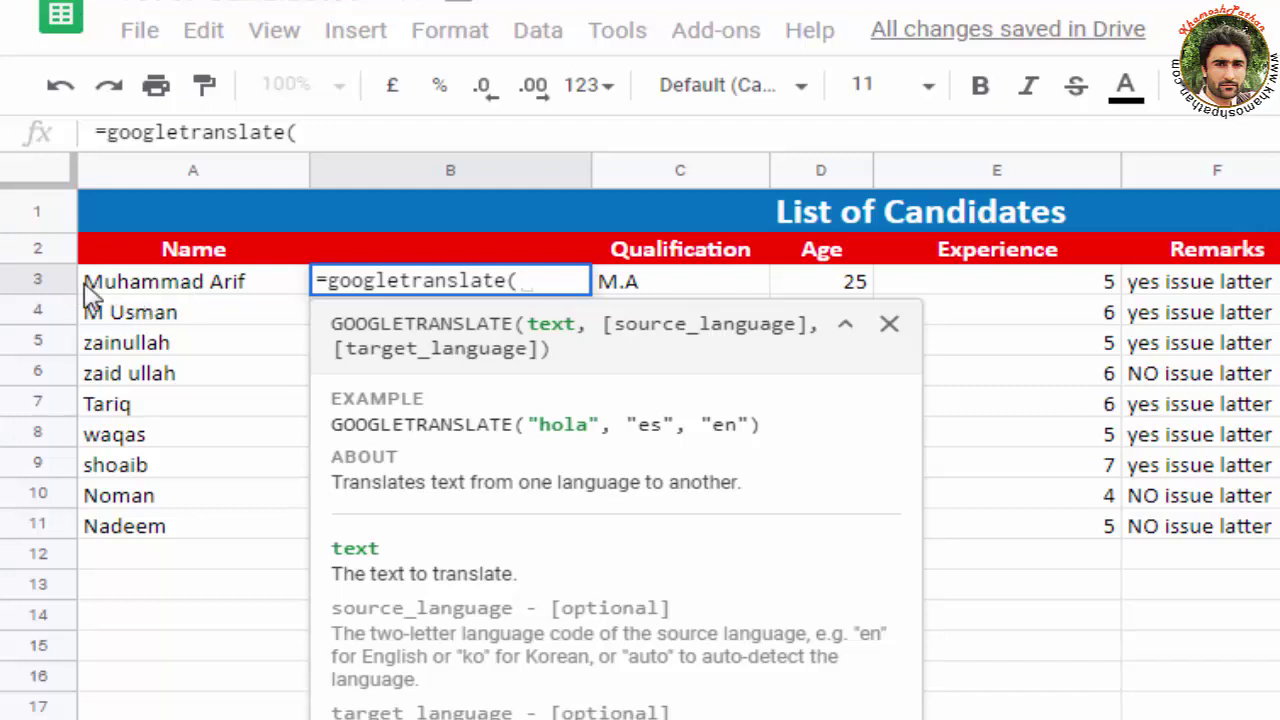
type("a")
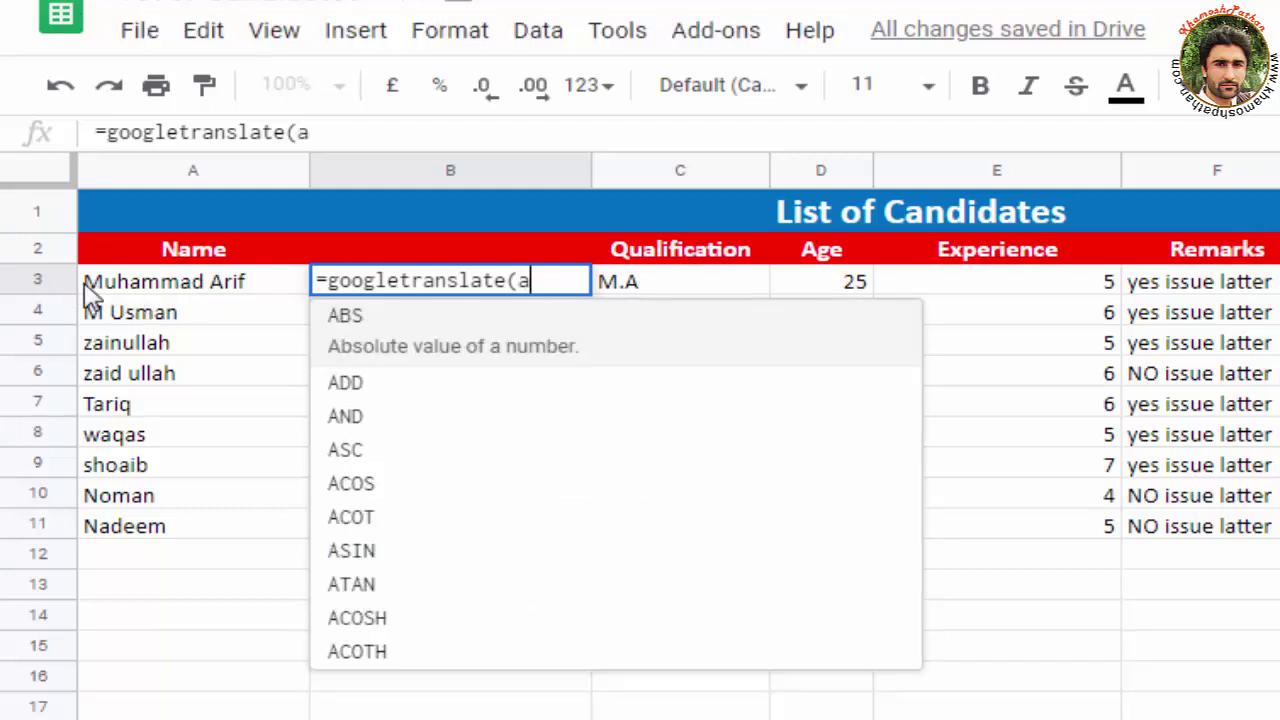
type("3,")
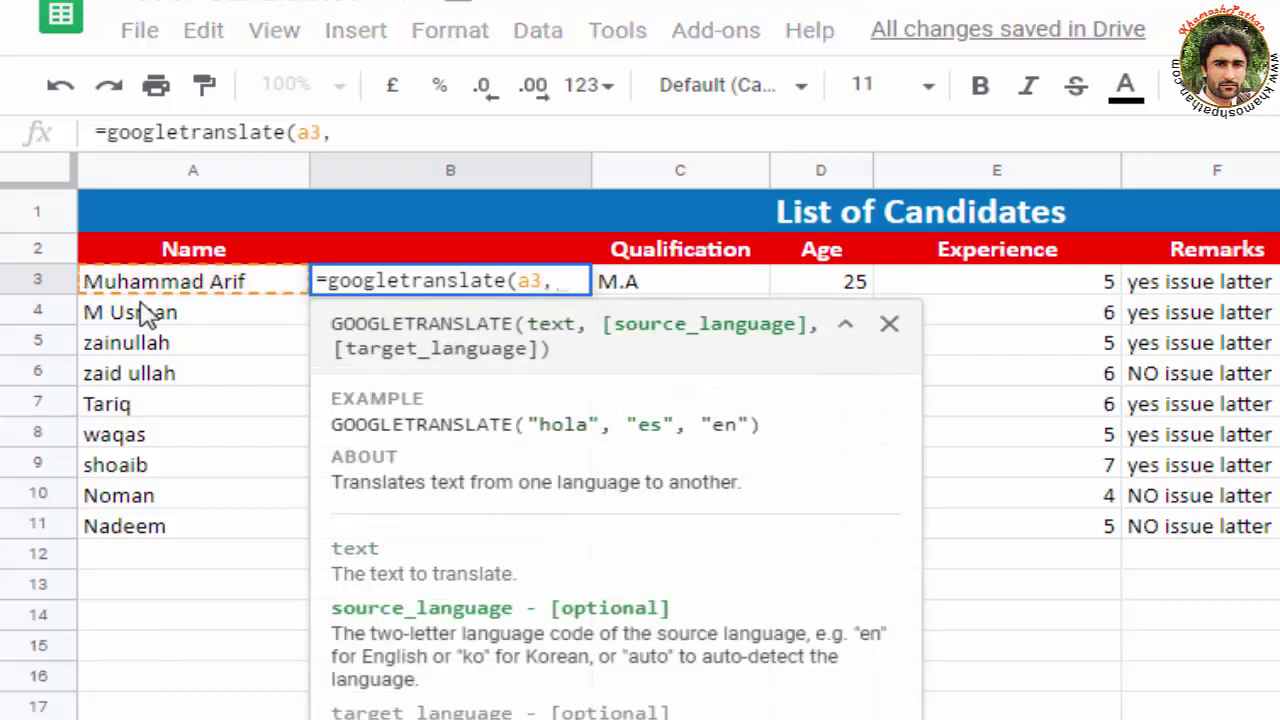
type("\"")
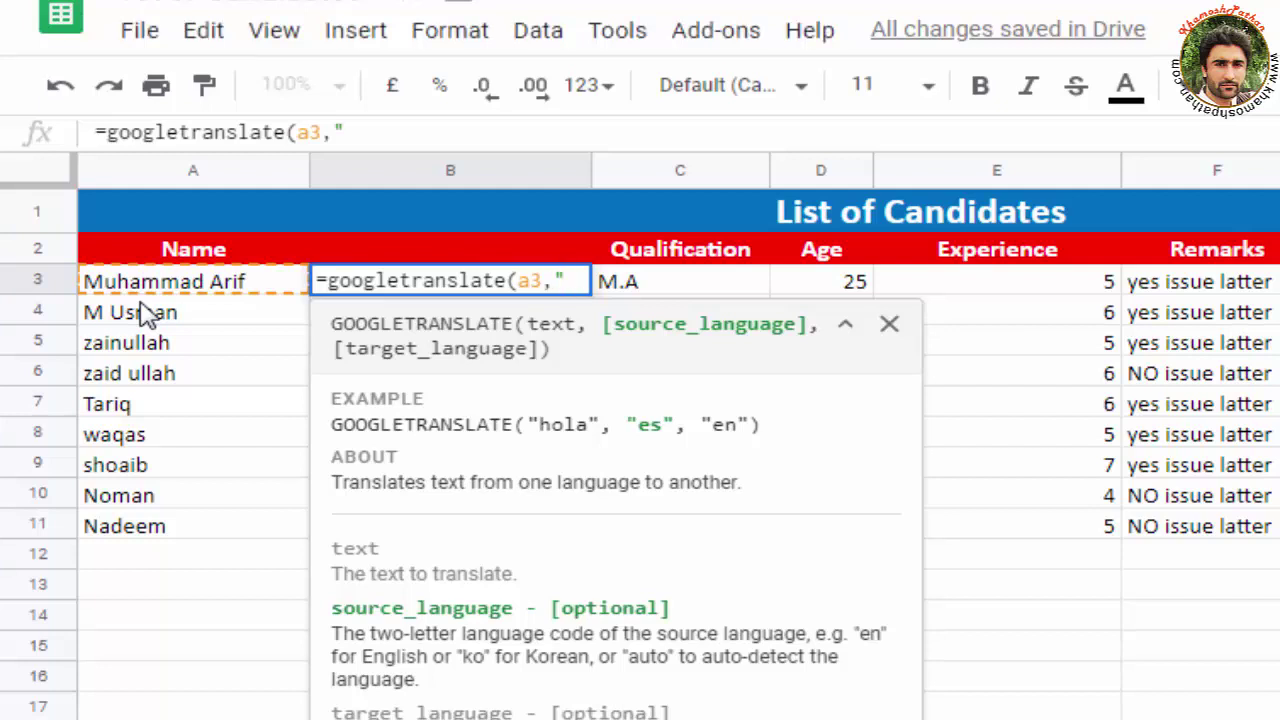
type("en")
type("\"")
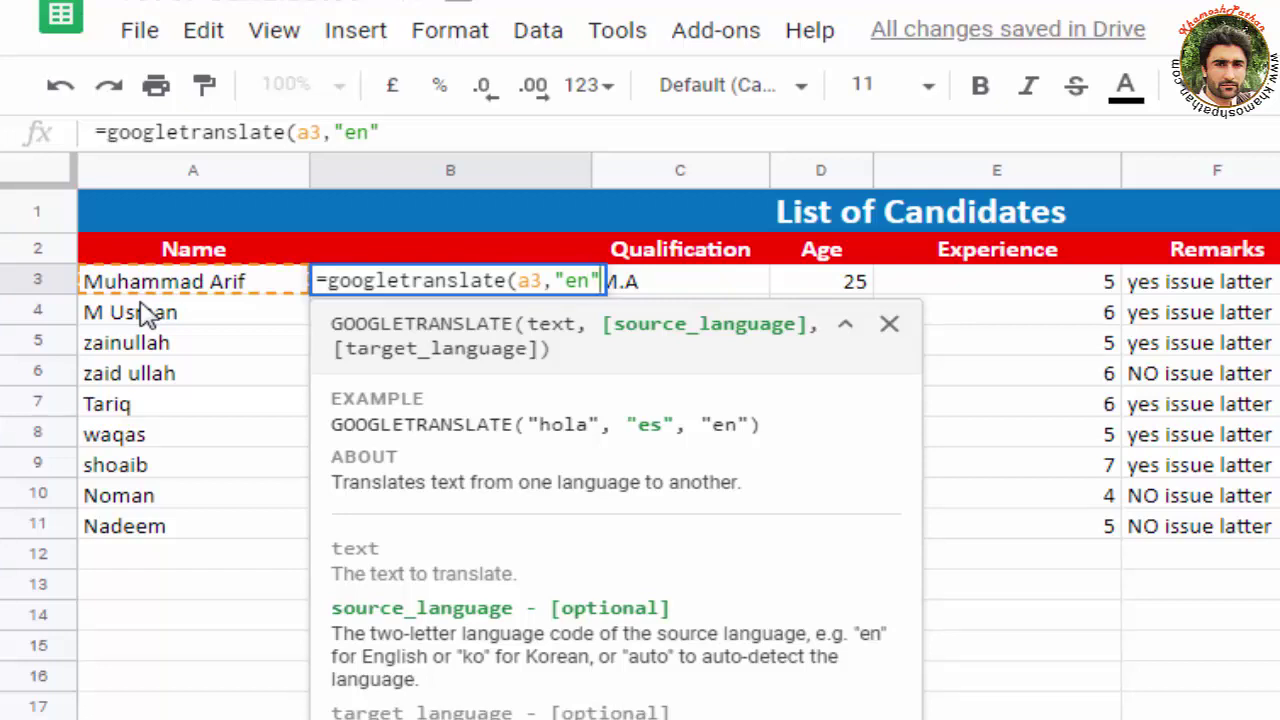
type(",")
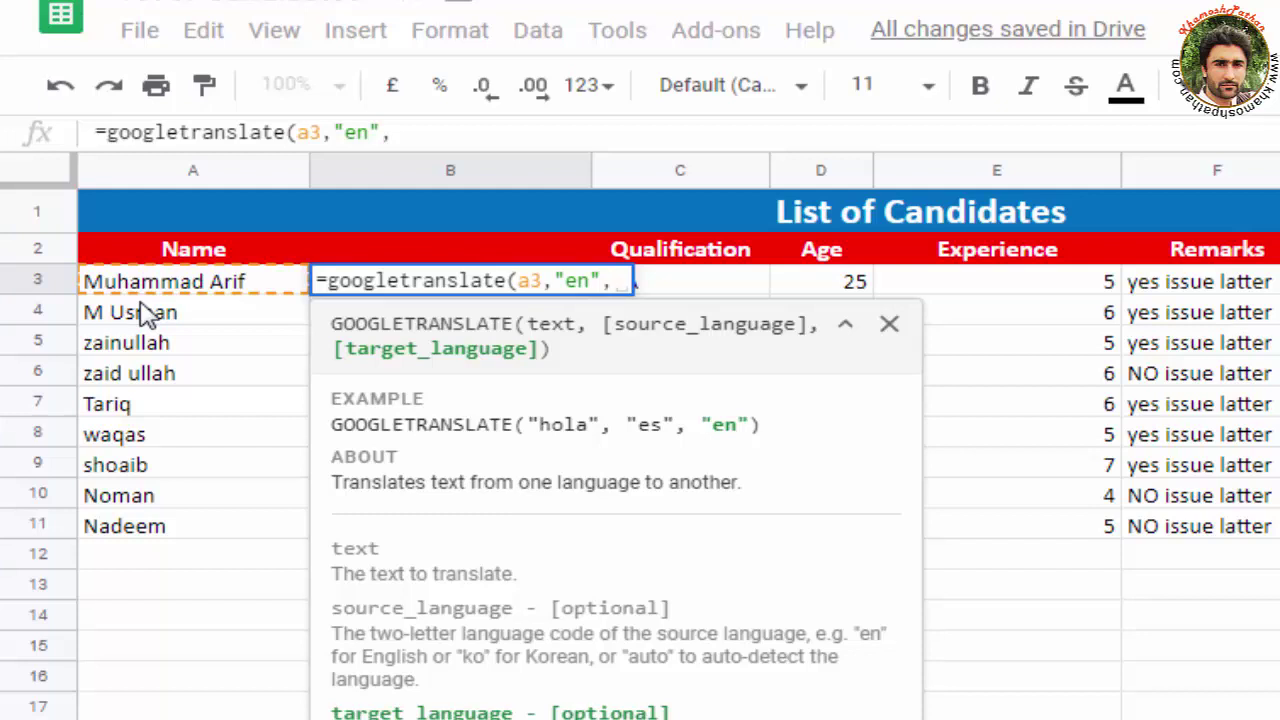
type("\"")
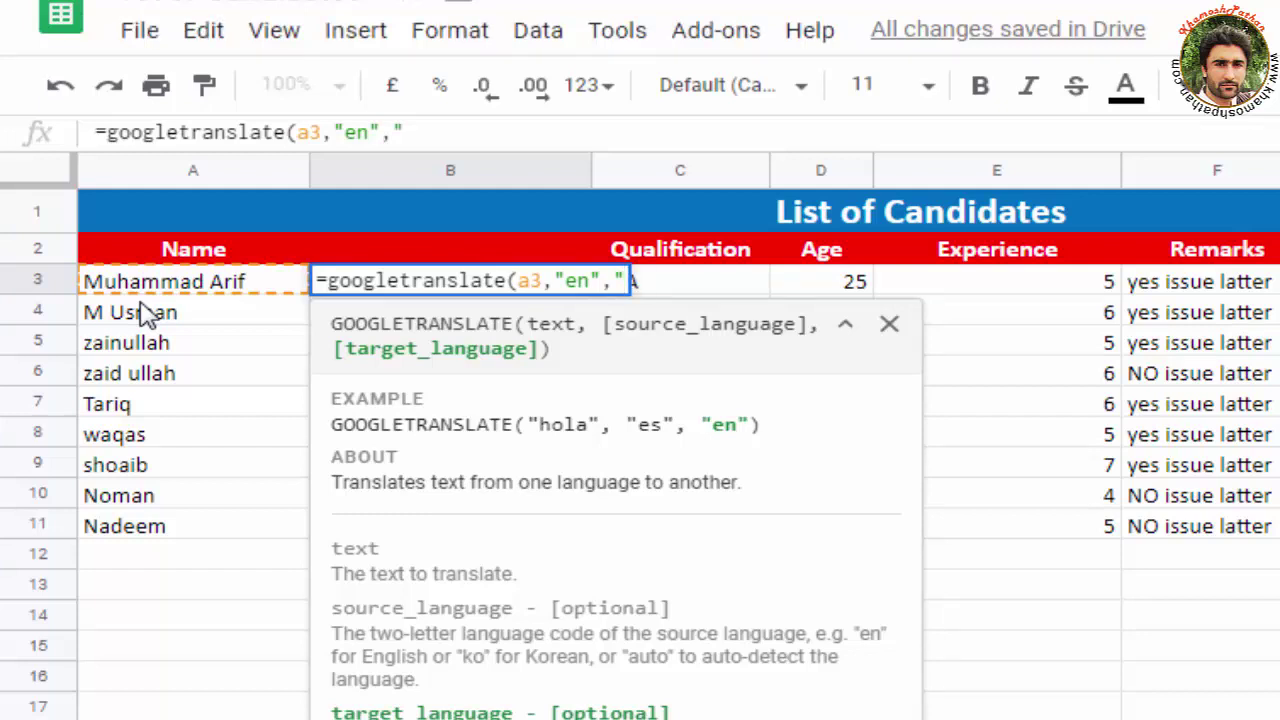
type("ur")
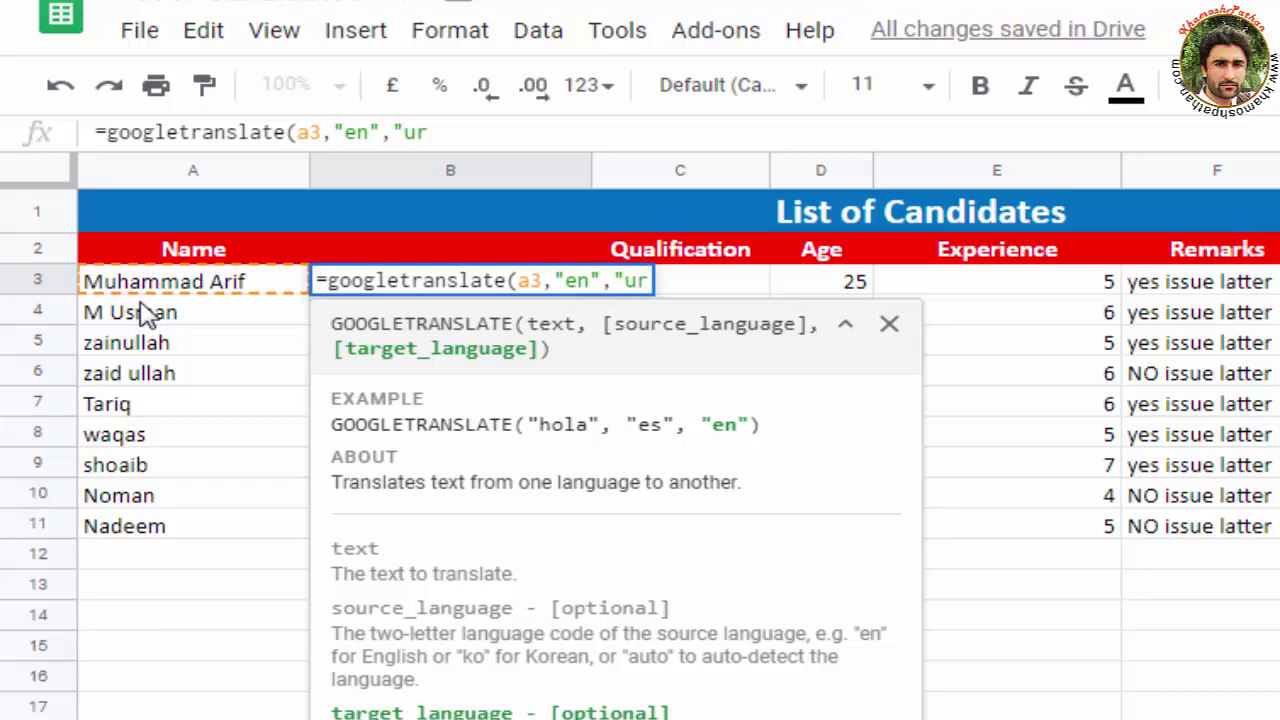
type("\")")
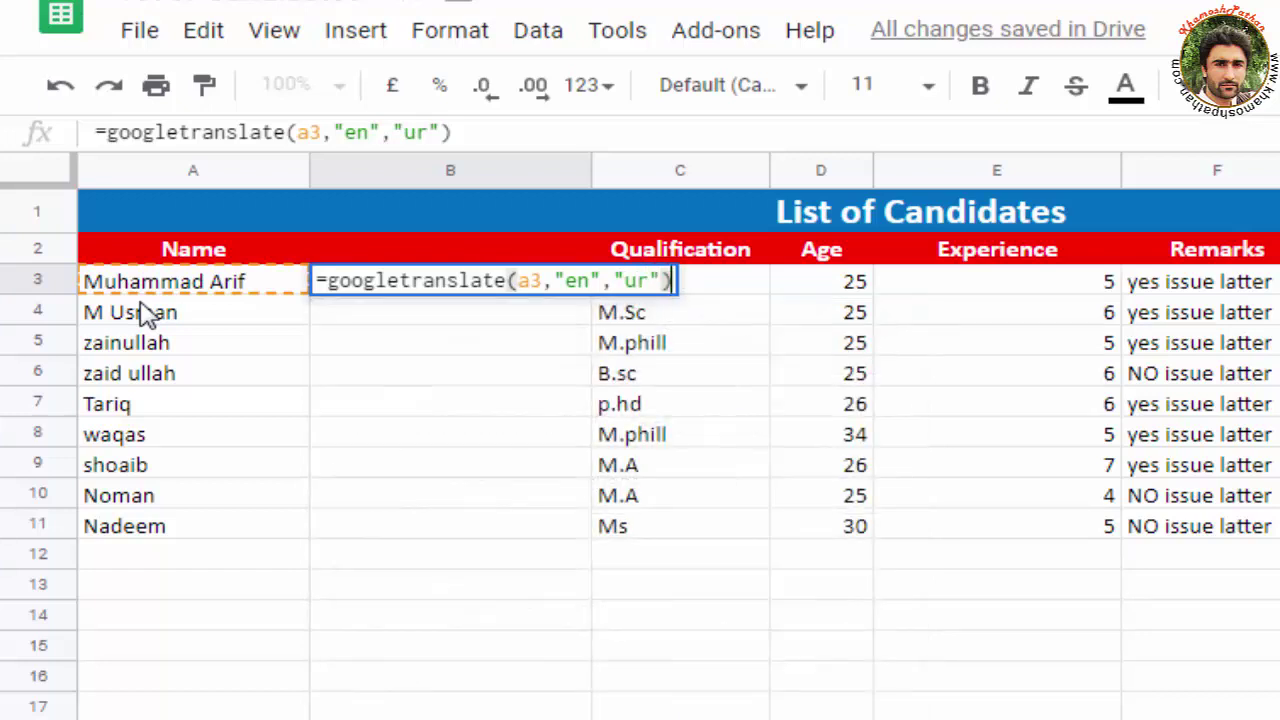
key("Return")
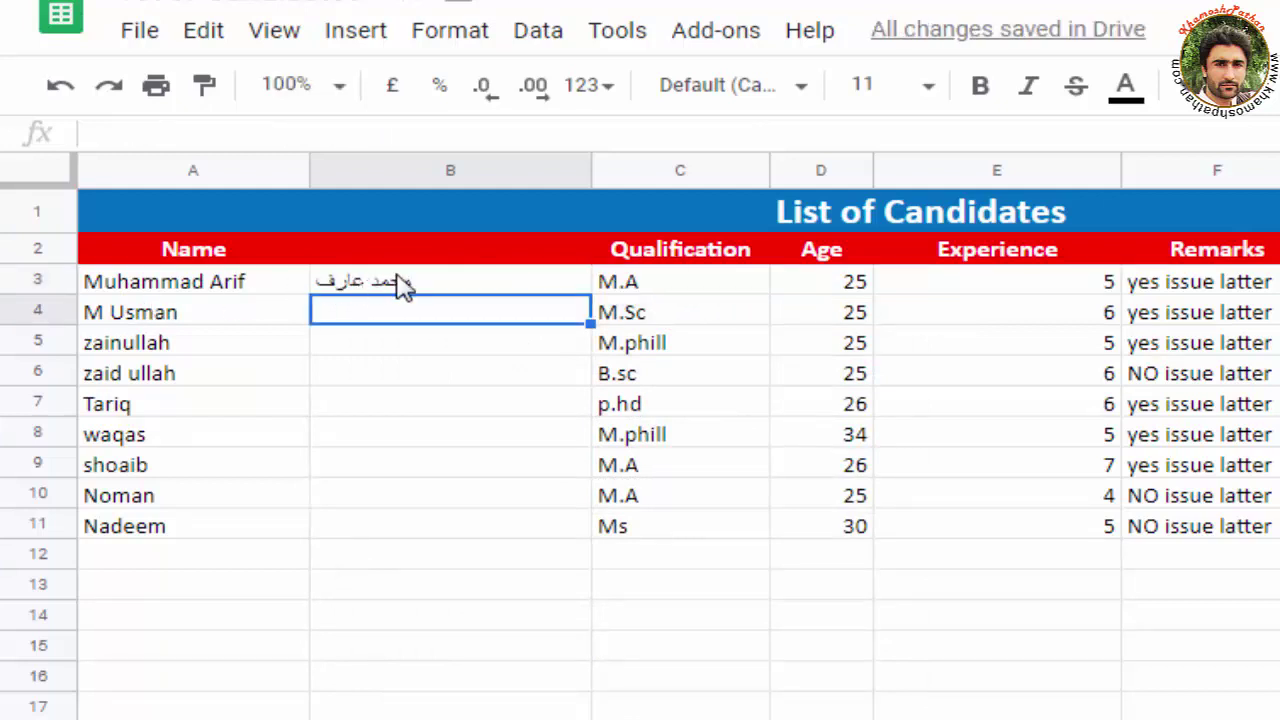
Copy the Urdu translation formula from B3 down through B11 for the remaining candidate names.
left_click(430, 290)
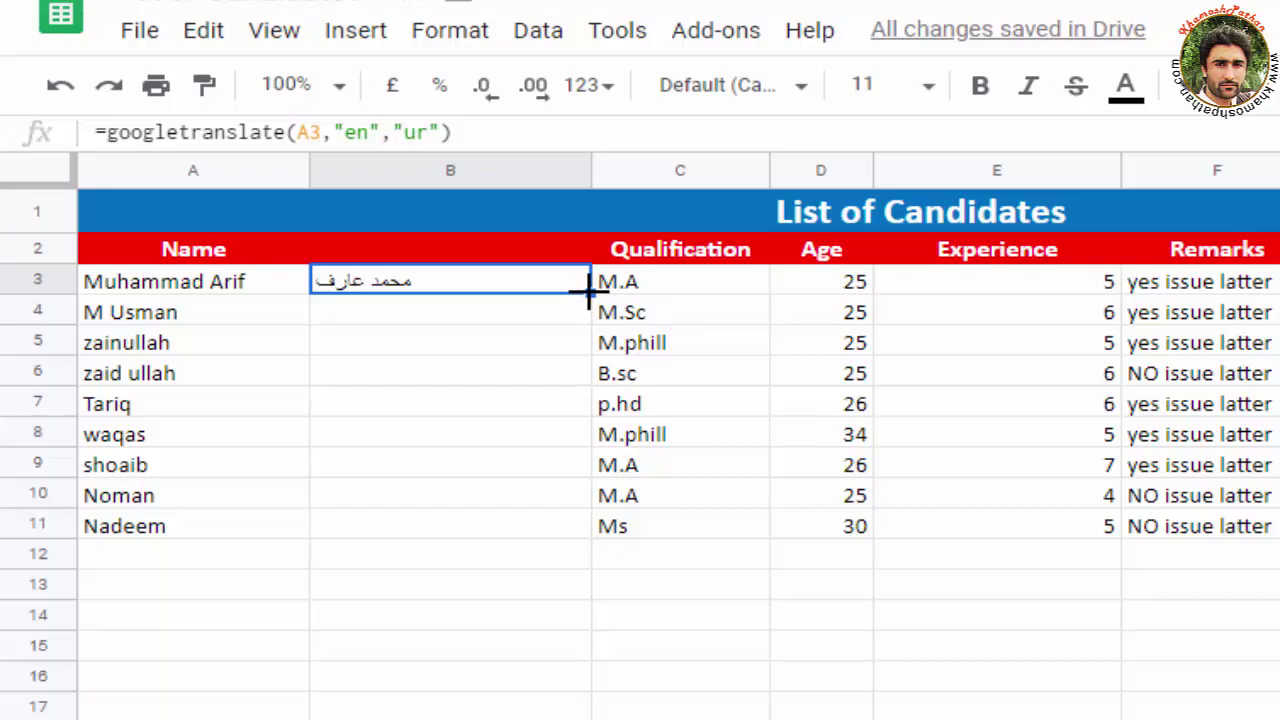
left_click_drag(588, 289, 529, 526)
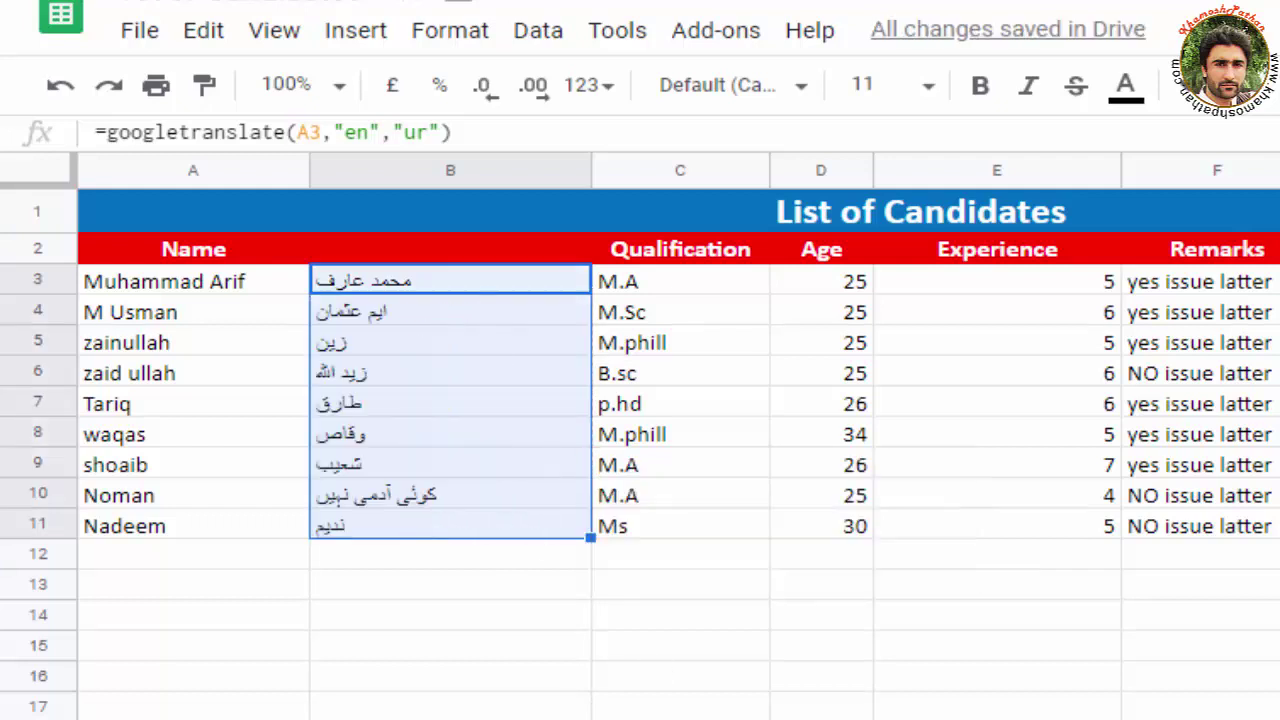
left_click(476, 558)
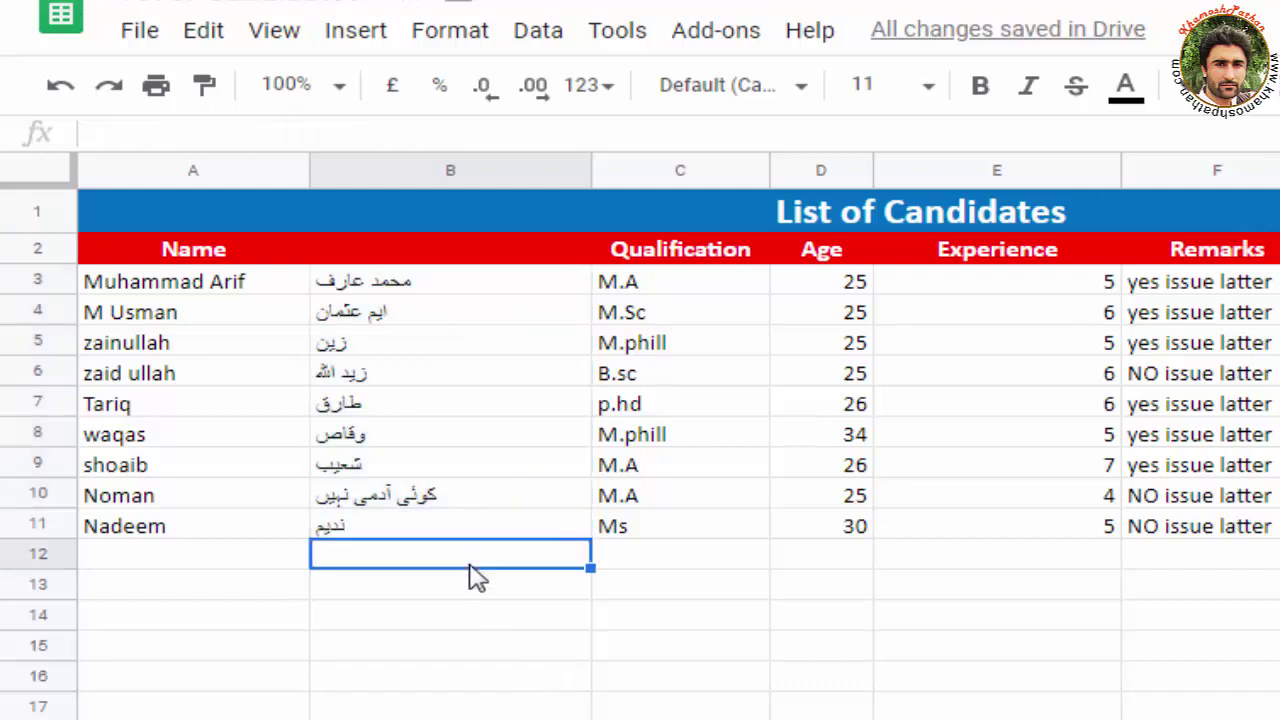
Change the target language code in the B3 translation formula to "Hi" for Hindi.
left_click(439, 284)
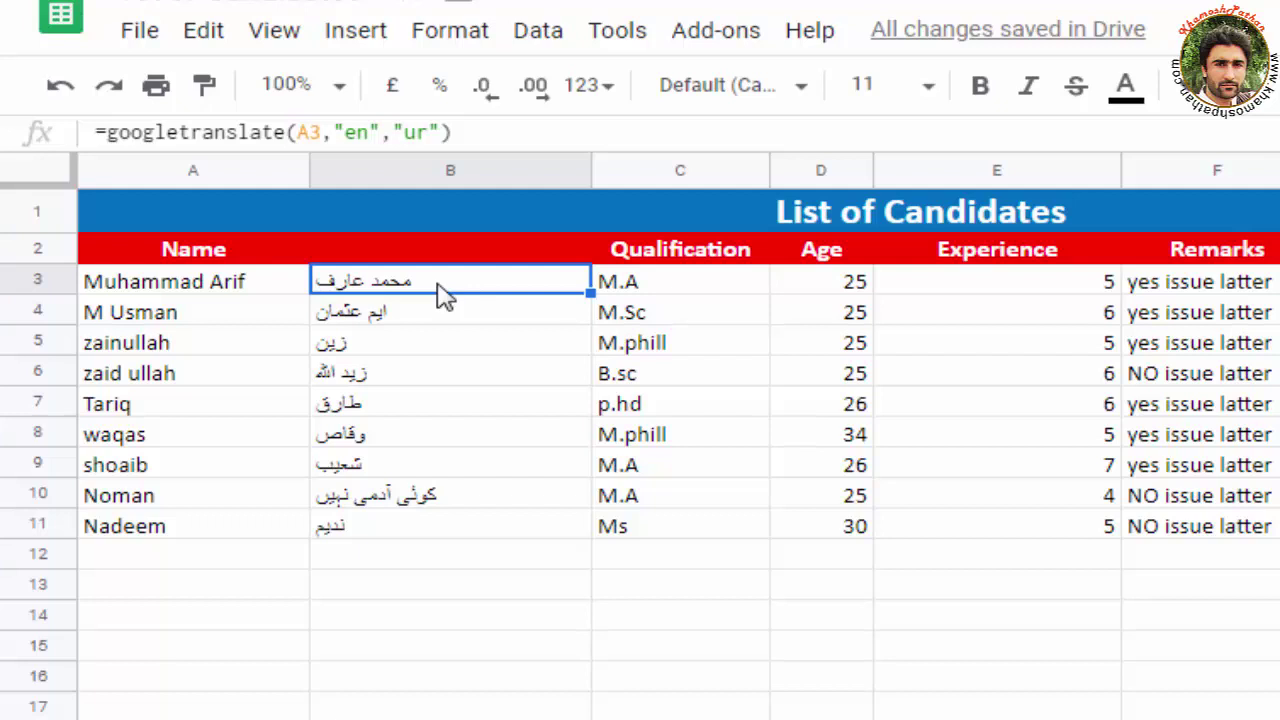
double_click(445, 292)
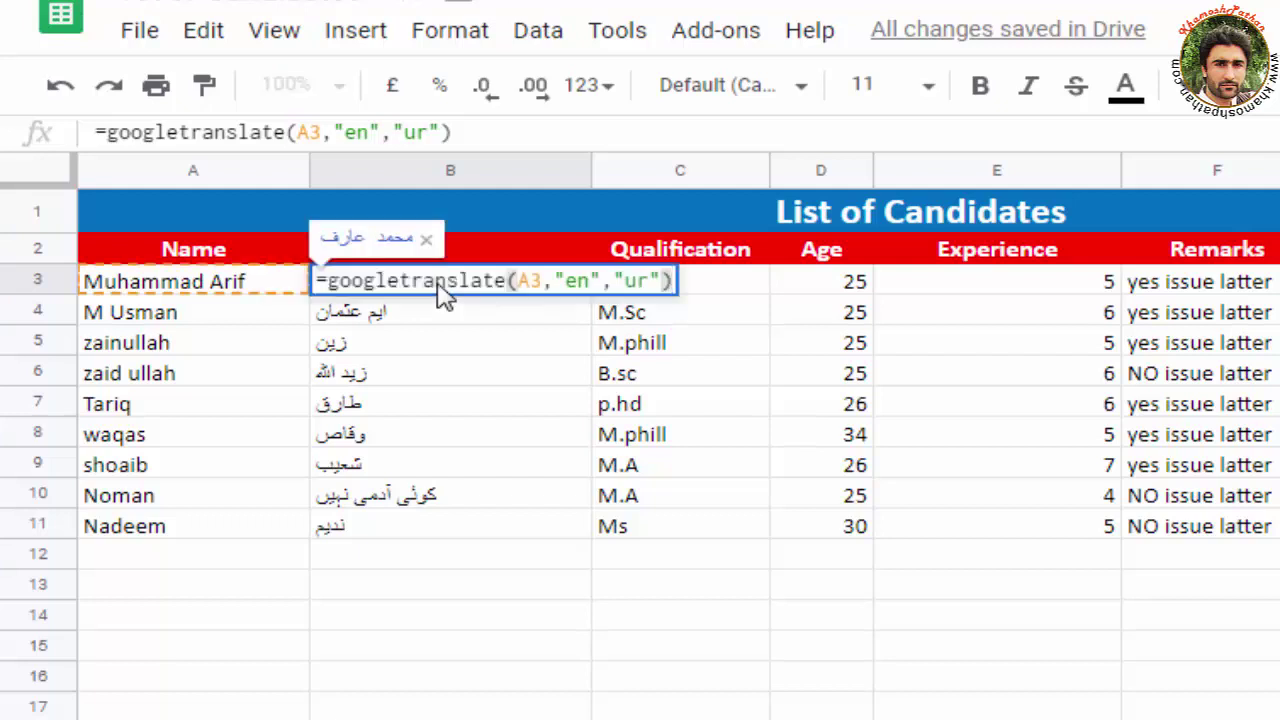
left_click(648, 281)
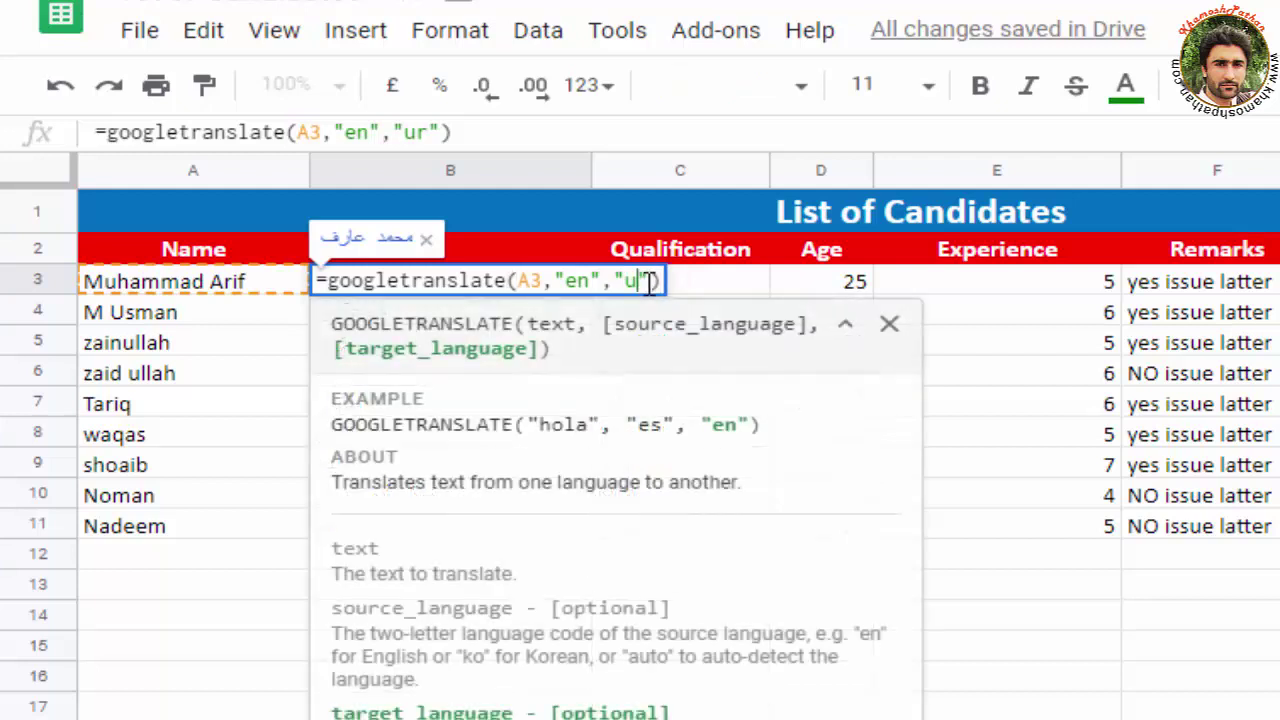
key("BackSpace")
key("BackSpace")
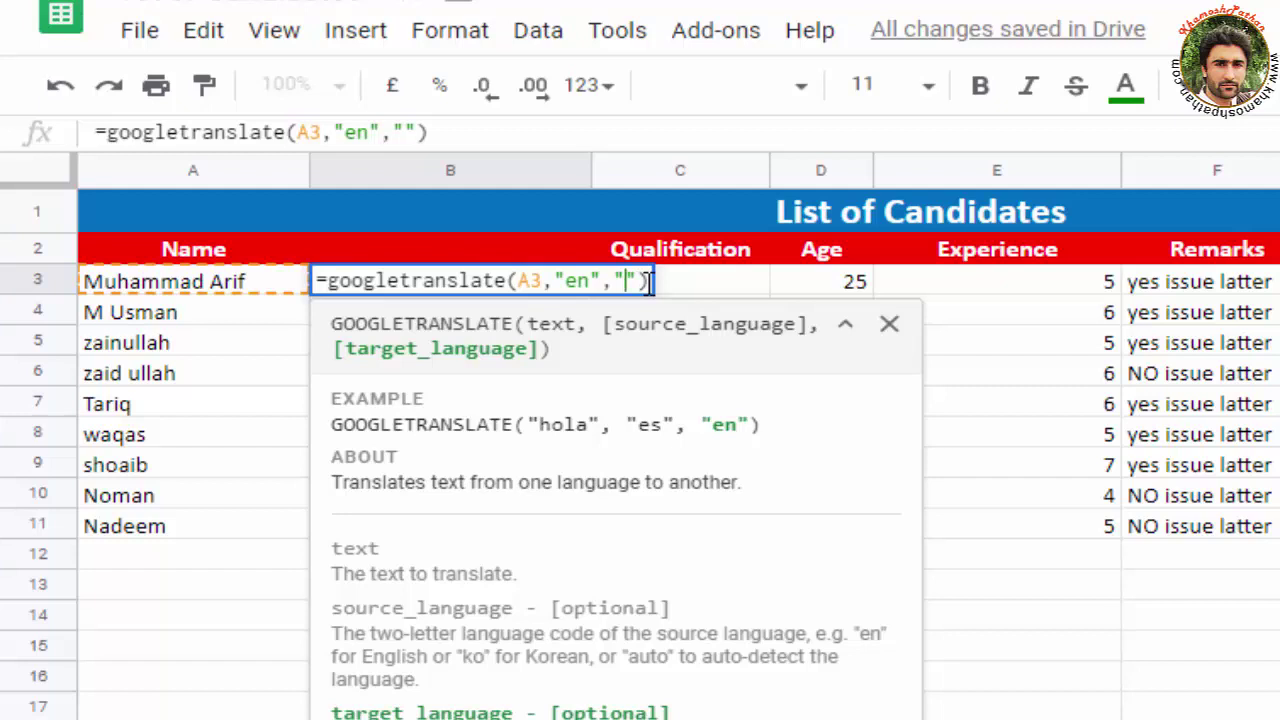
type("hi")
key("BackSpace")
key("BackSpace")
type("Hi")
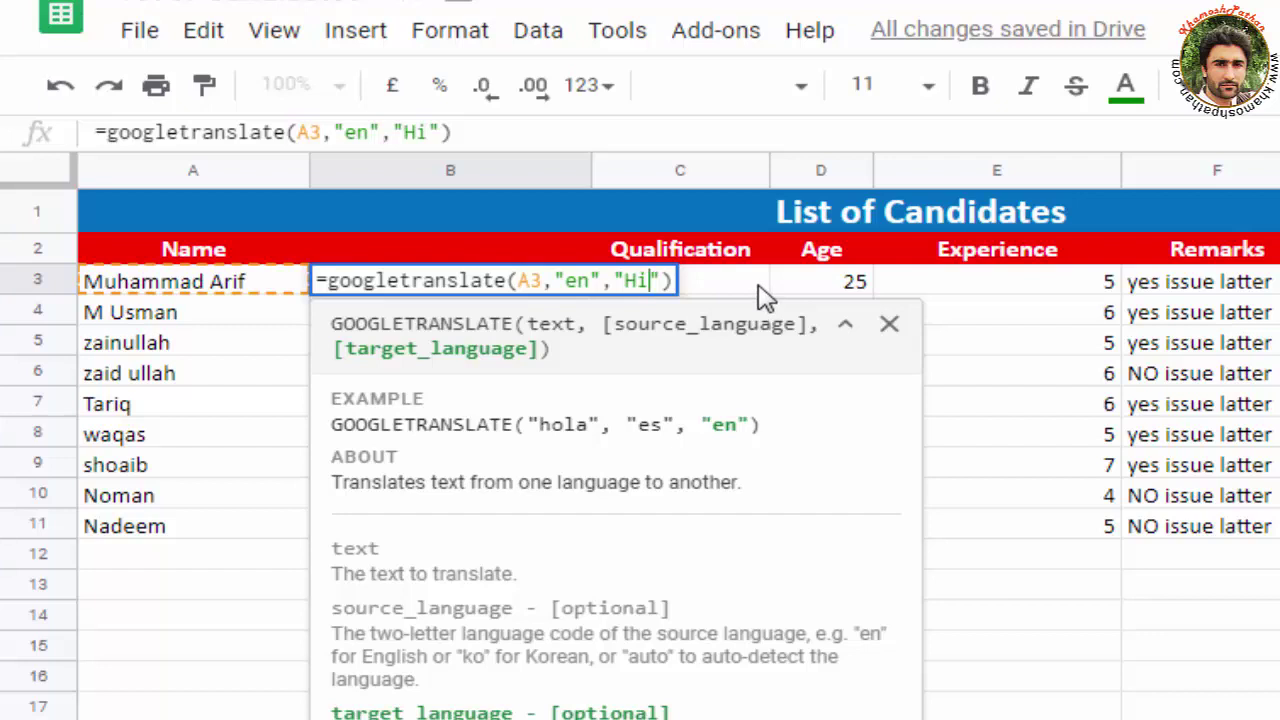
key("Return")
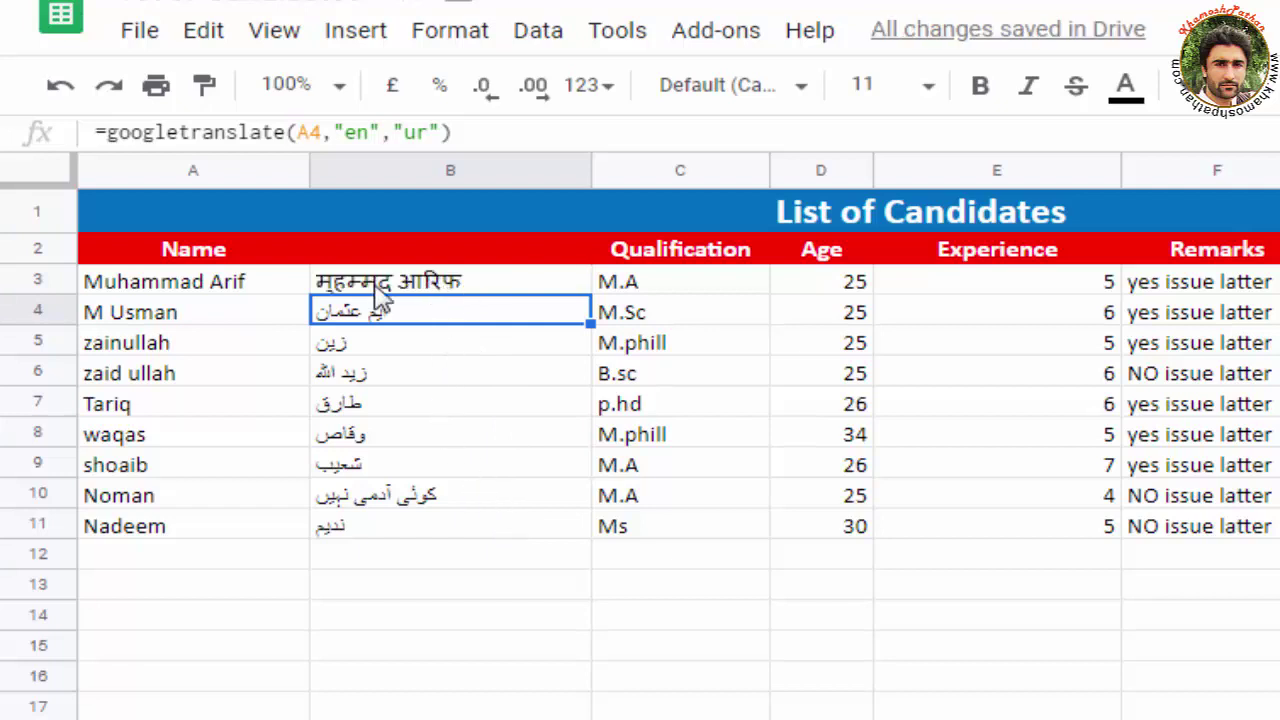
Fill the Hindi translation formula from B3 down through B11, replacing the Urdu formulas.
left_click(452, 288)
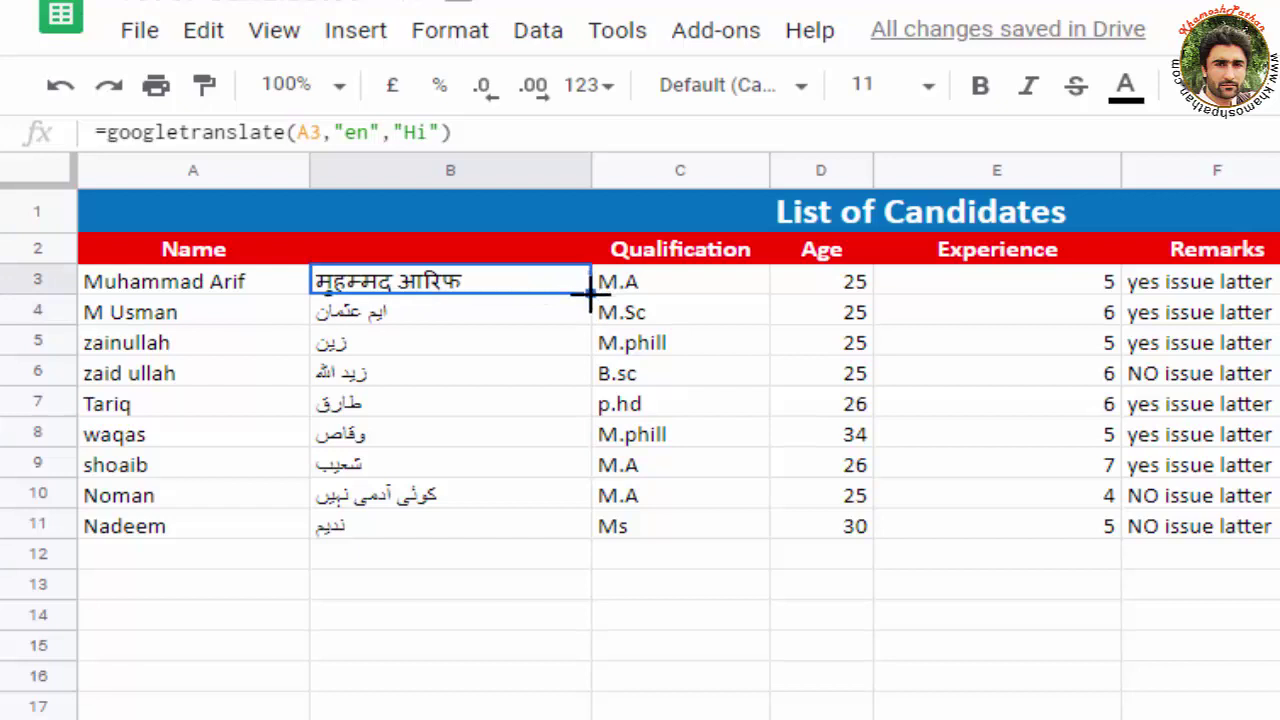
left_click_drag(591, 292, 580, 525)
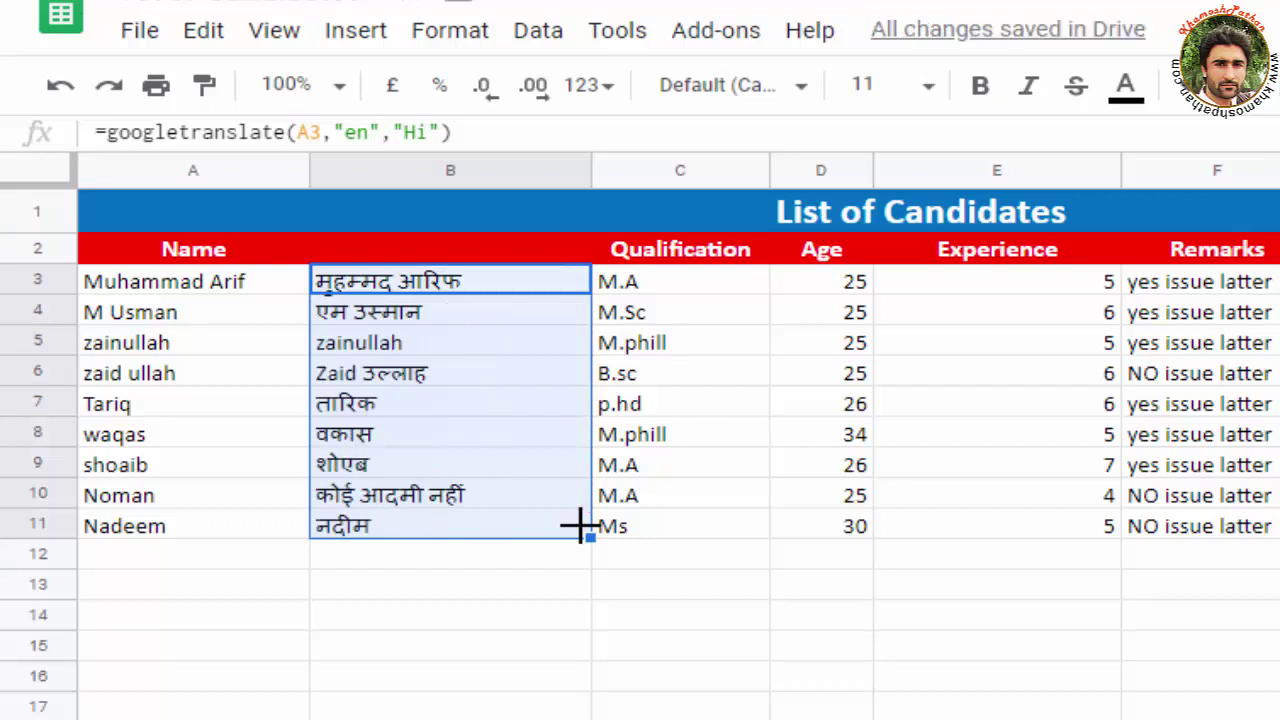
left_click(584, 533)
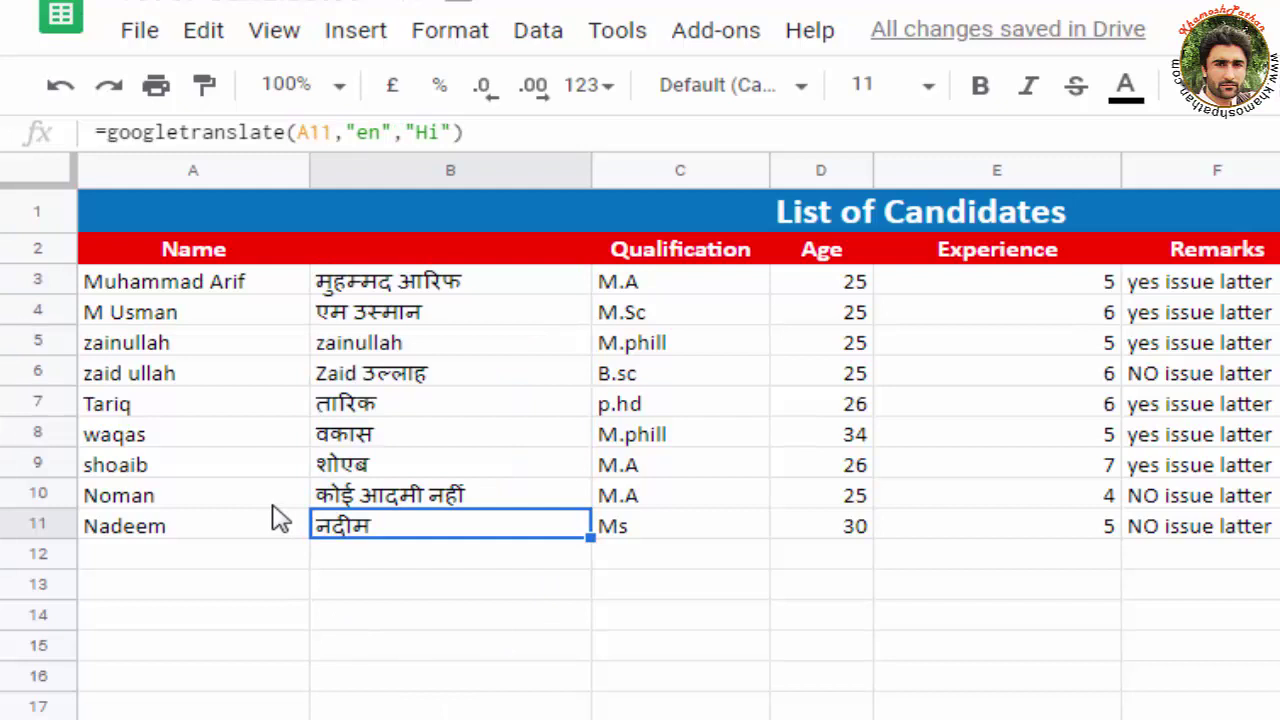
Split the one-word candidate name in cell A5 into two words by inserting a space.
left_click(125, 350)
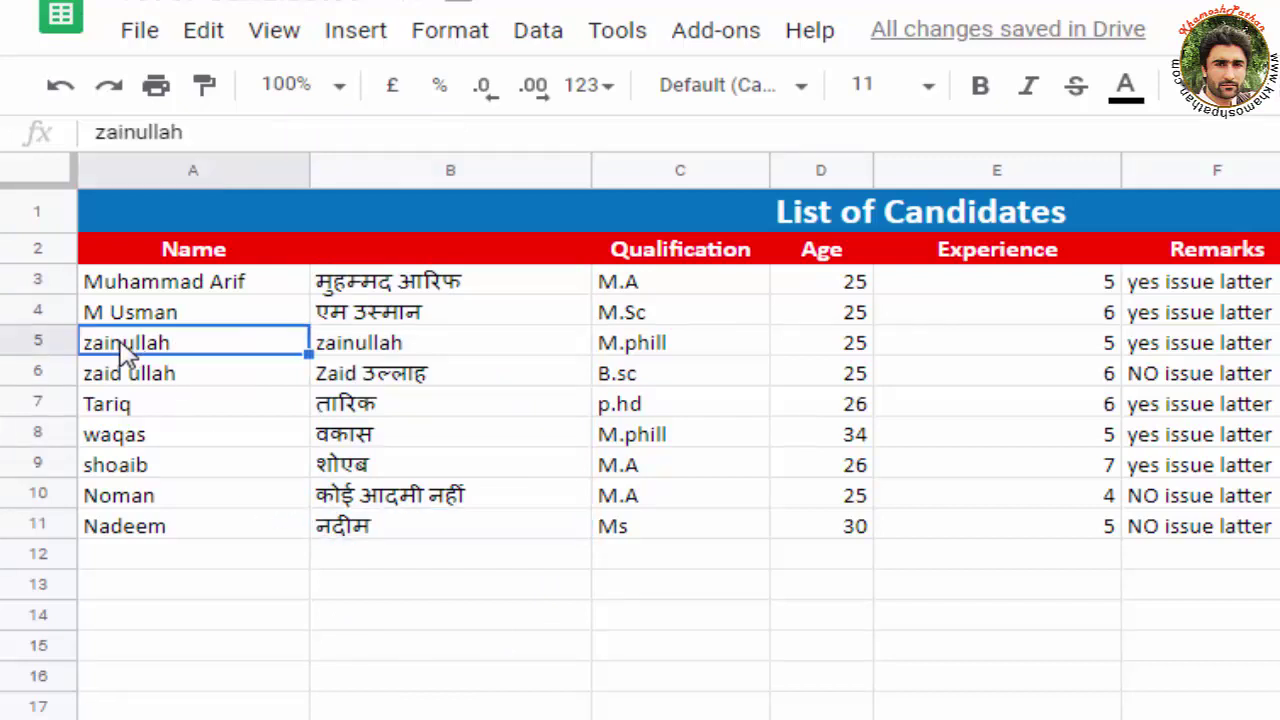
double_click(125, 350)
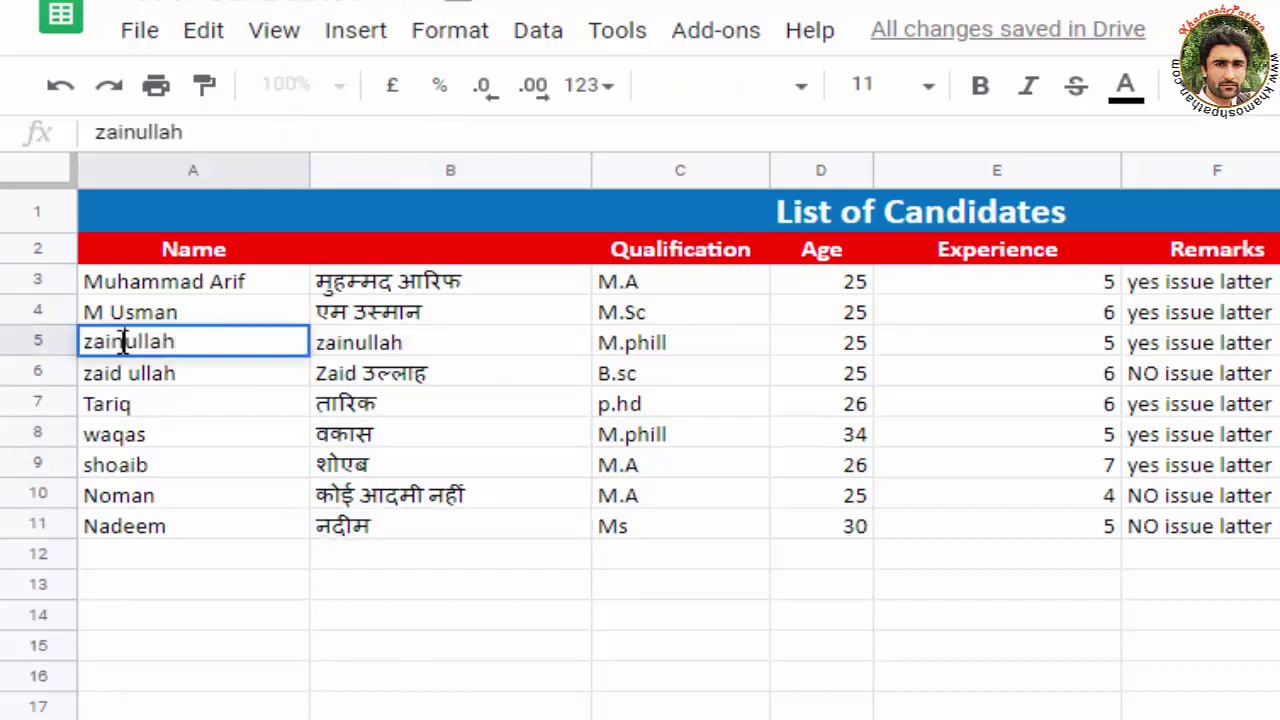
left_click(405, 598)
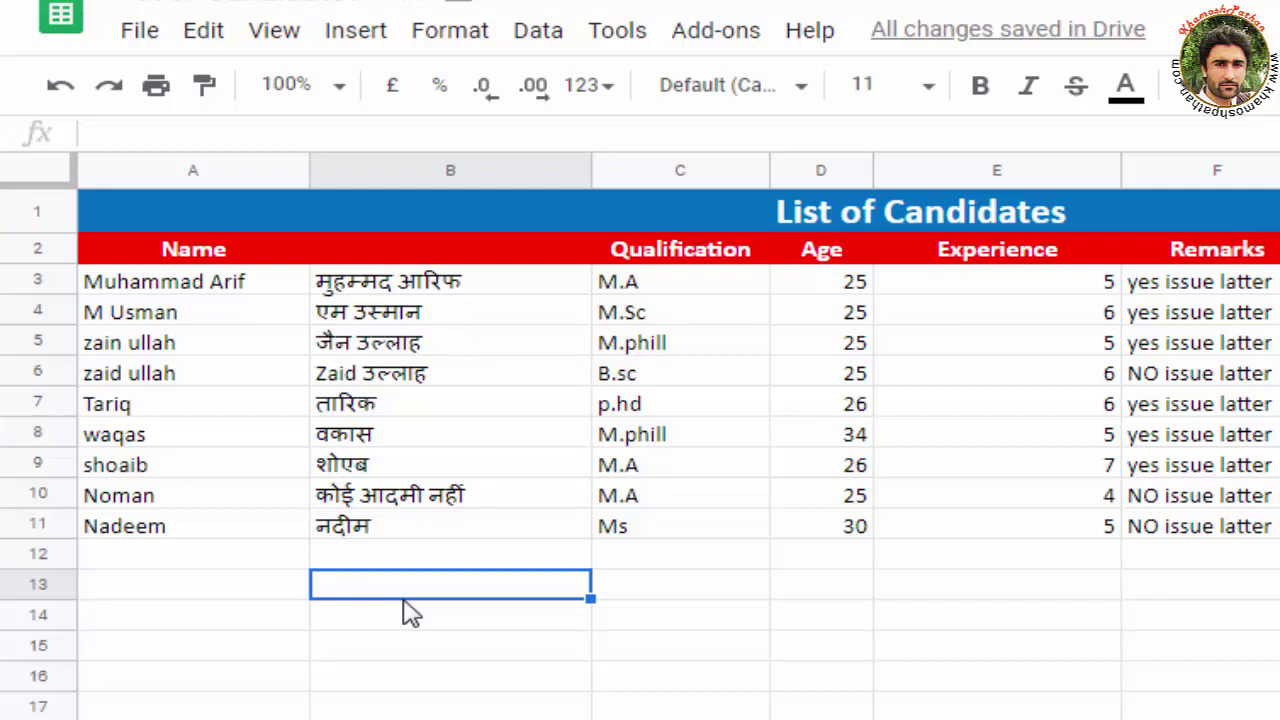
Capitalize the first letter of the candidate's name in cell A6.
left_click(97, 381)
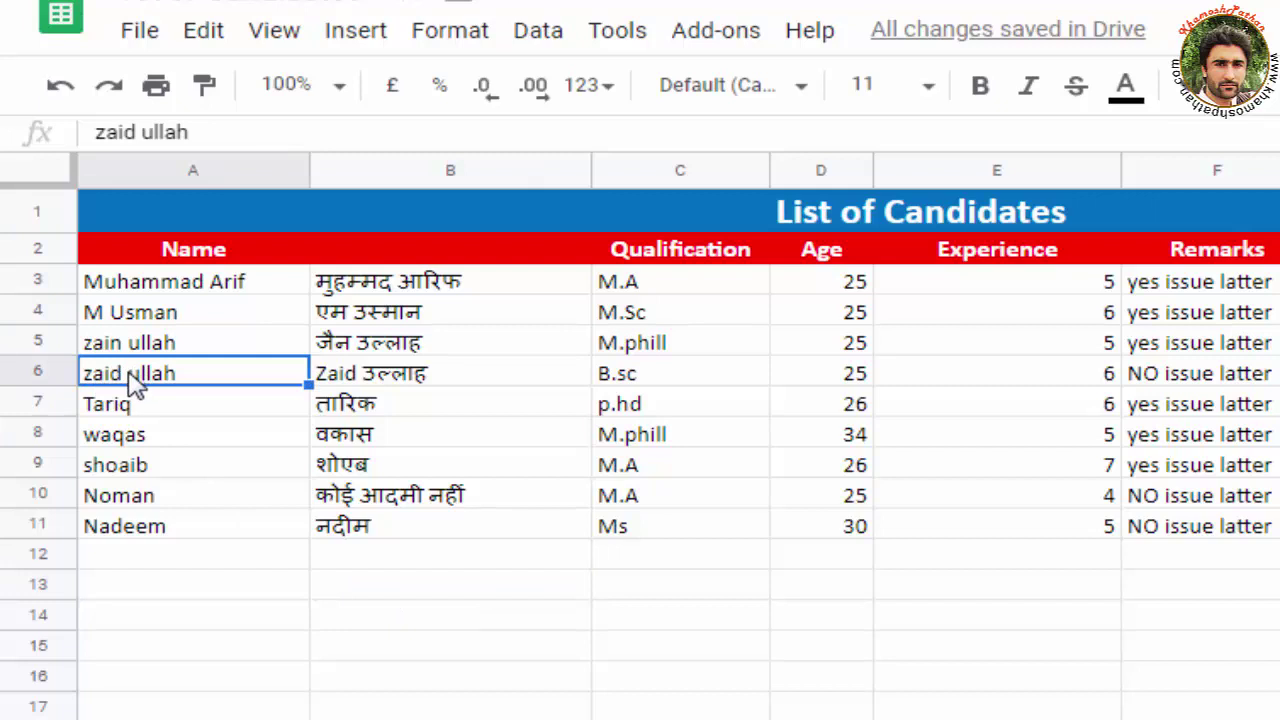
double_click(135, 385)
left_click(92, 372)
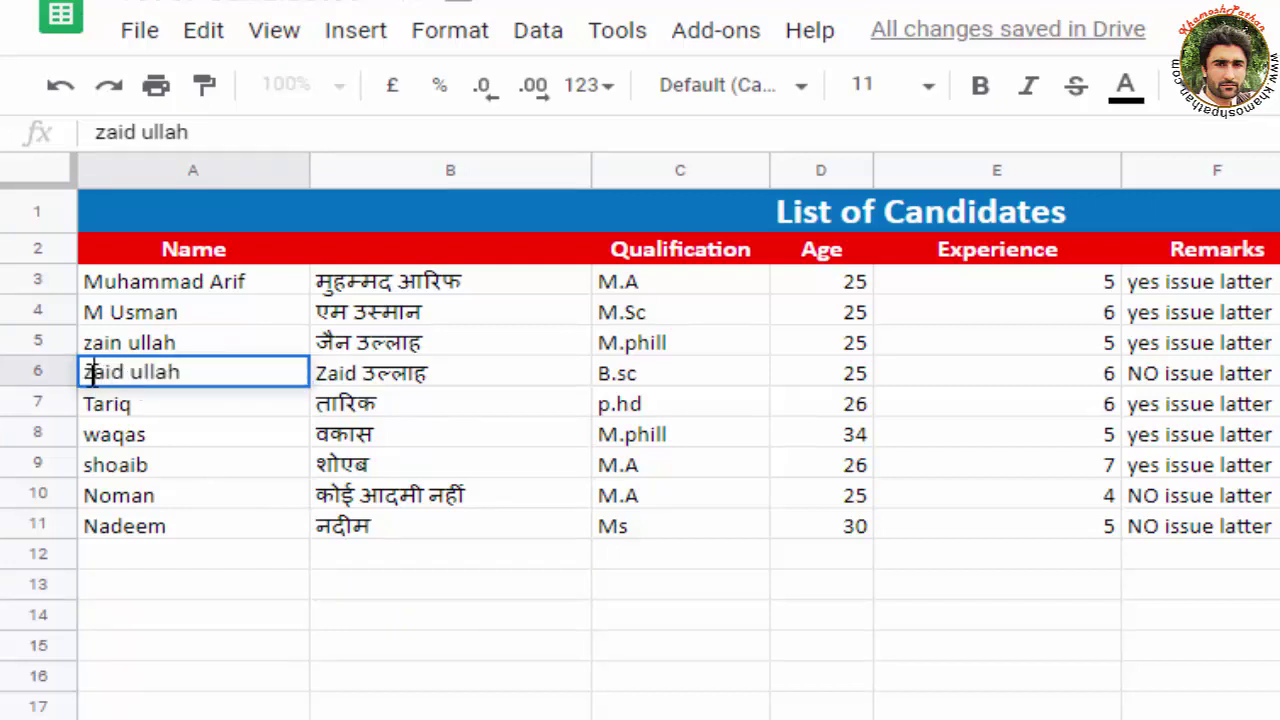
key("BackSpace")
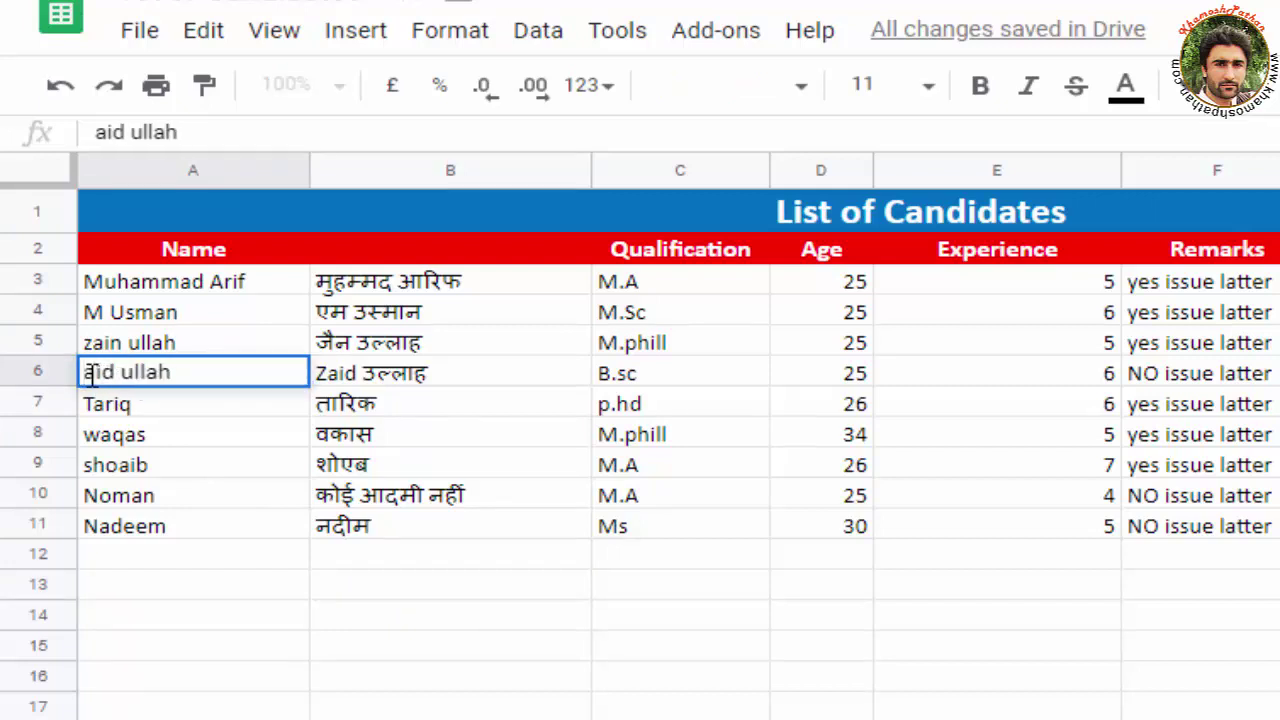
type("Z")
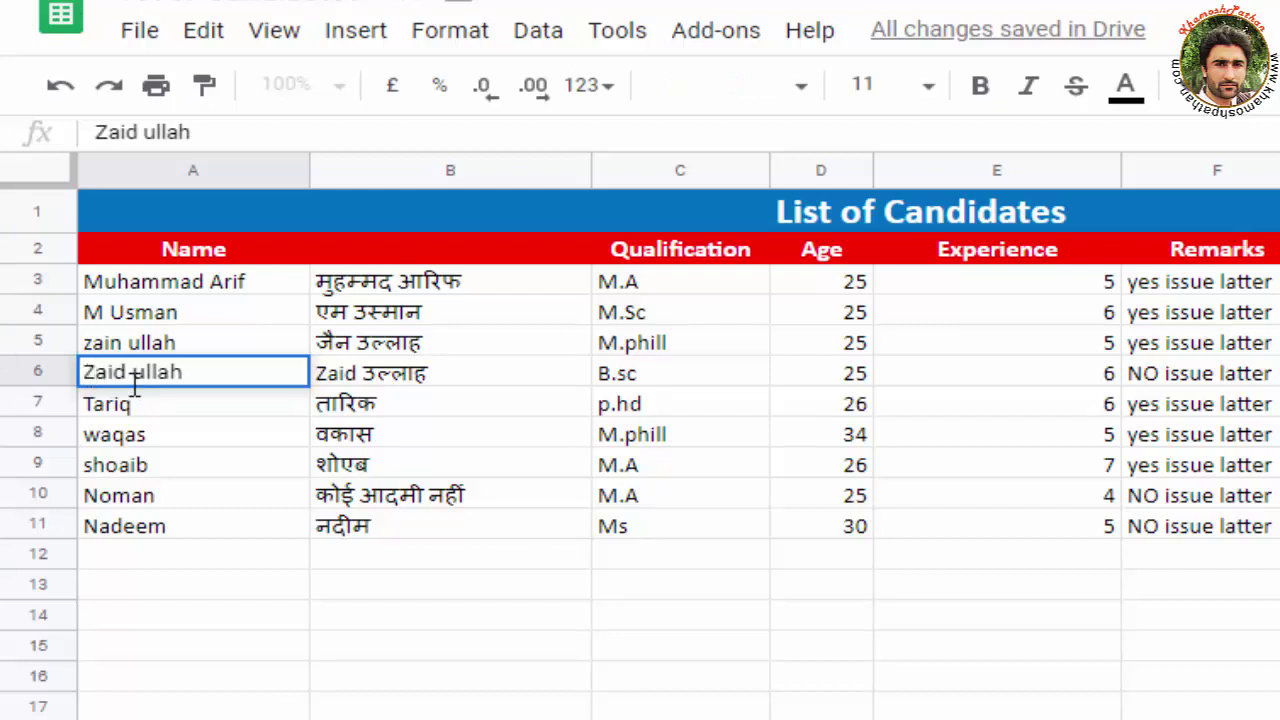
key("Return")
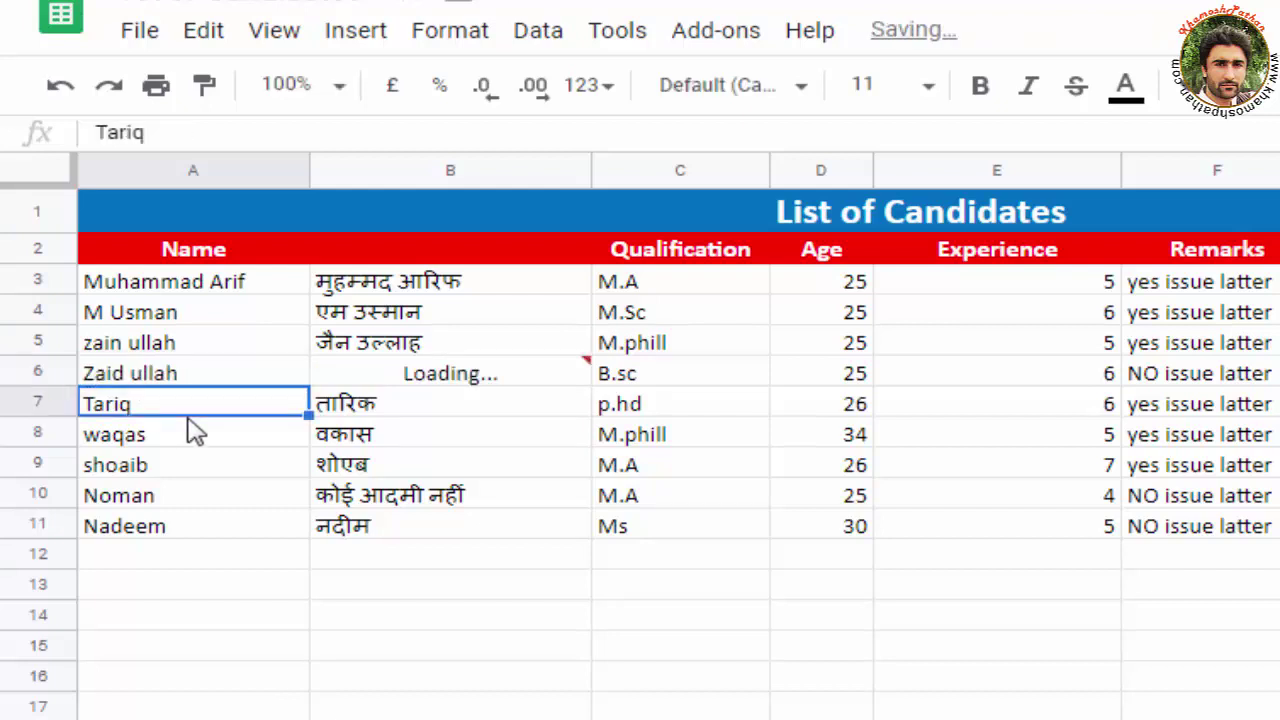